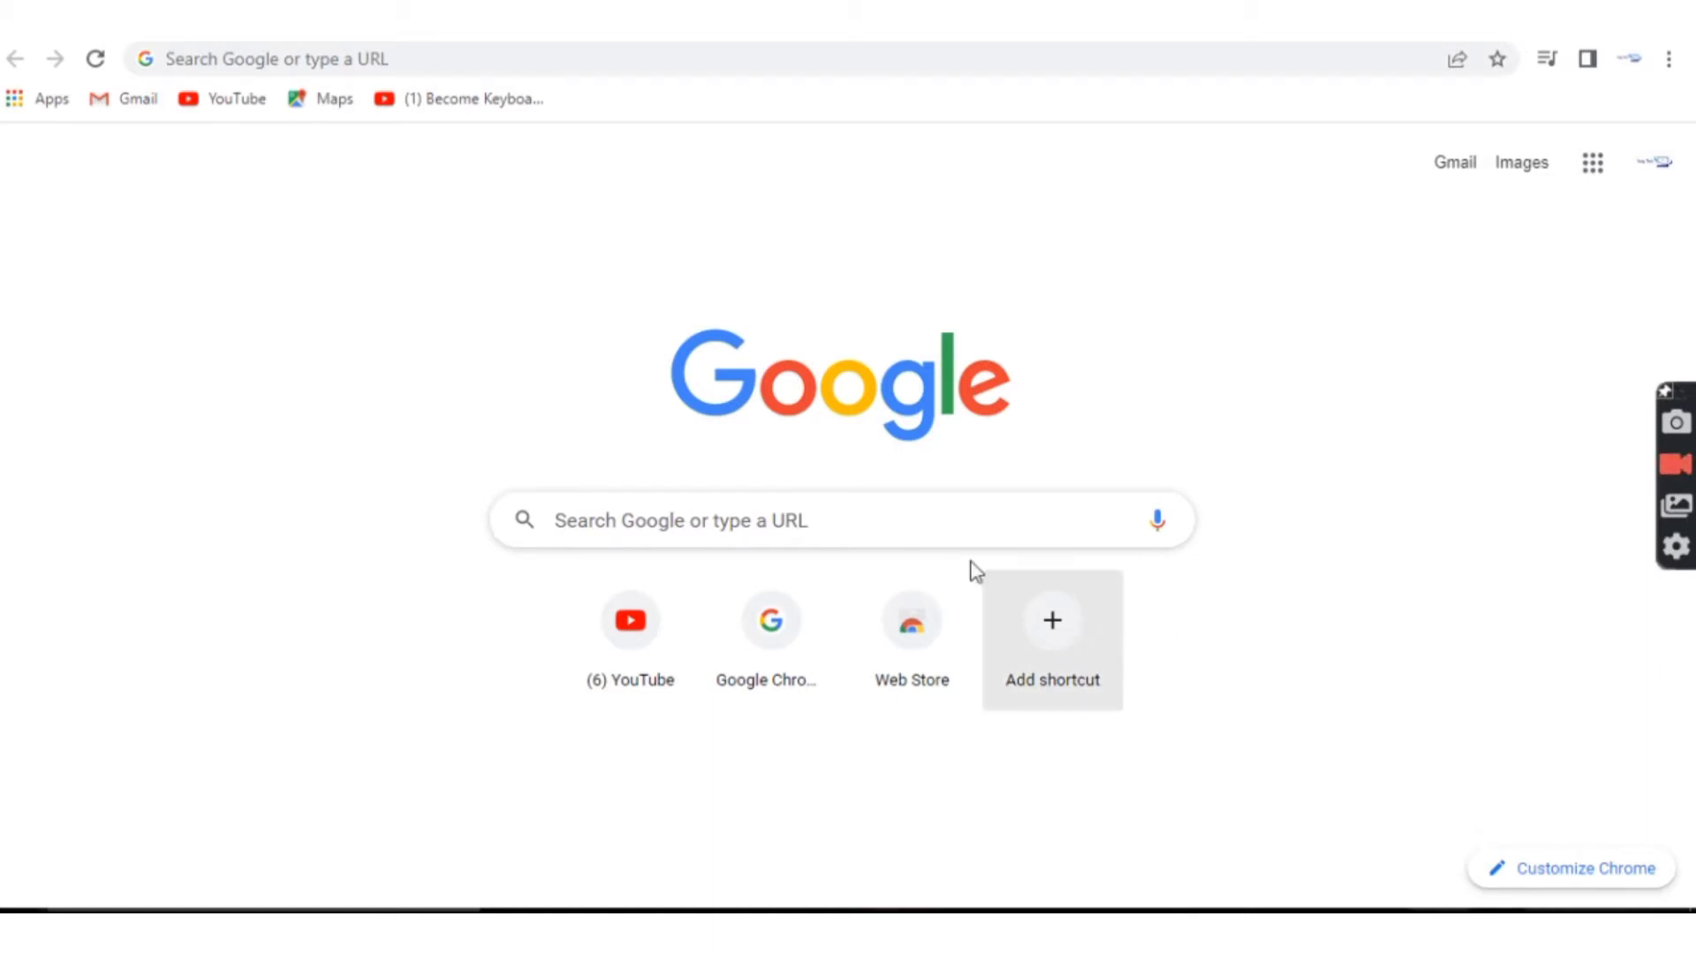
Search Google for "high security number plate punjab", open the punjabhsrp.in result and dismiss its customer advisory.
click(927, 534)
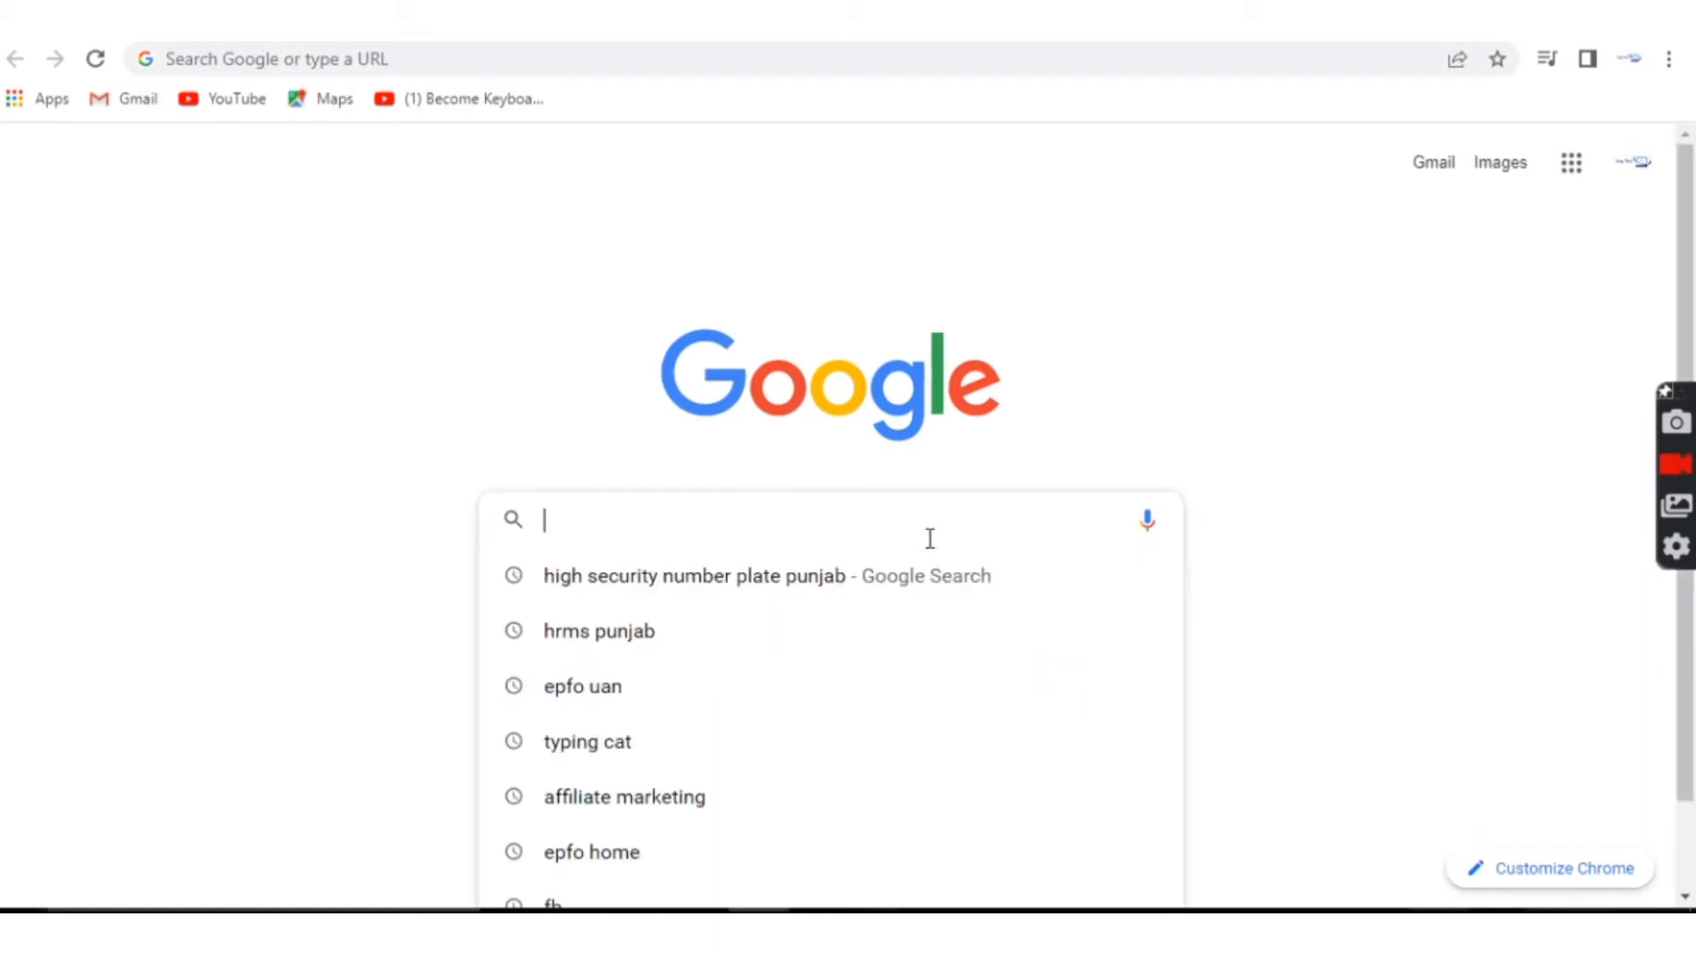
click(786, 576)
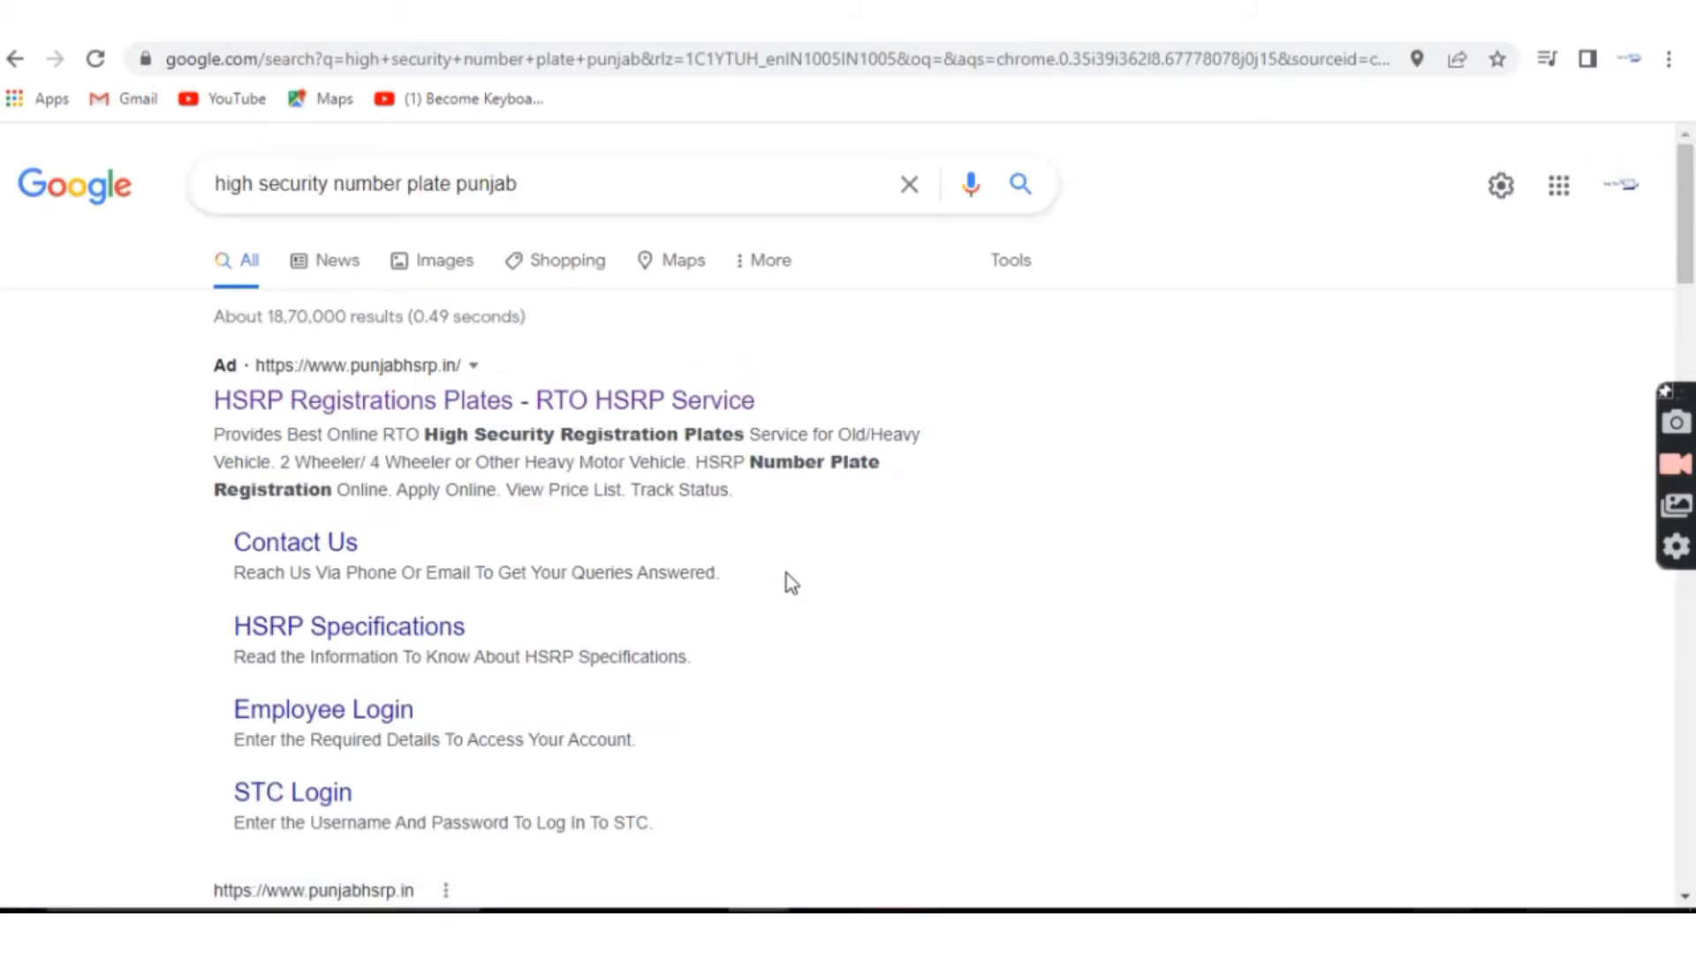
click(321, 405)
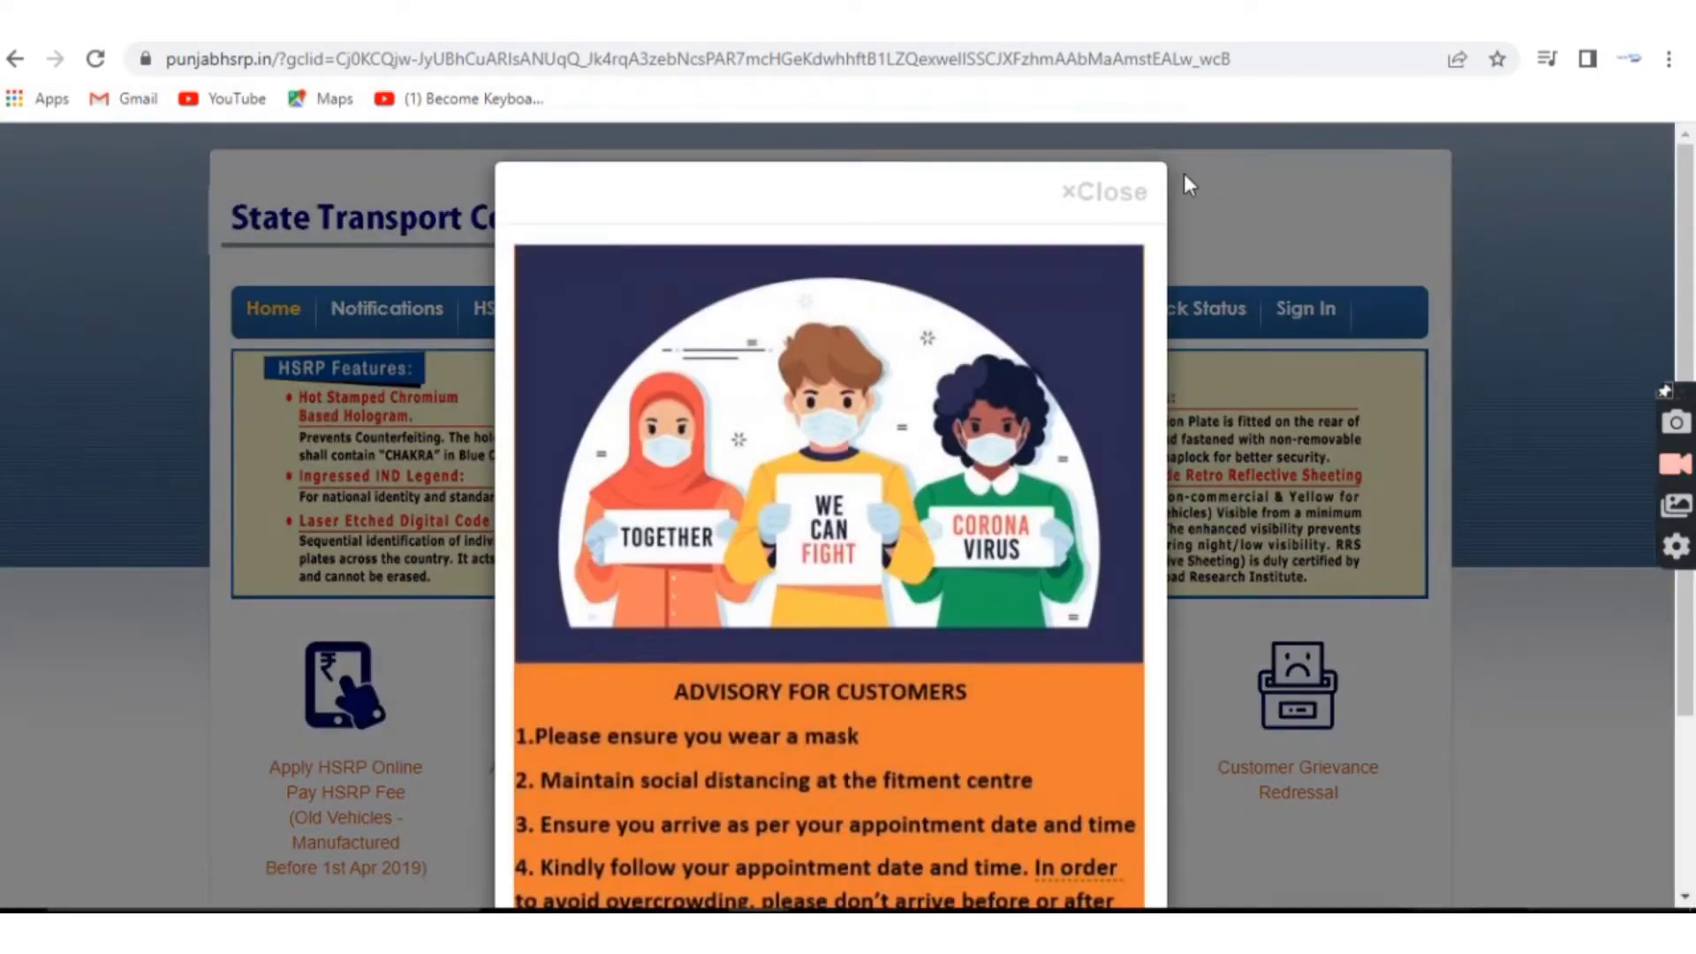
click(1119, 193)
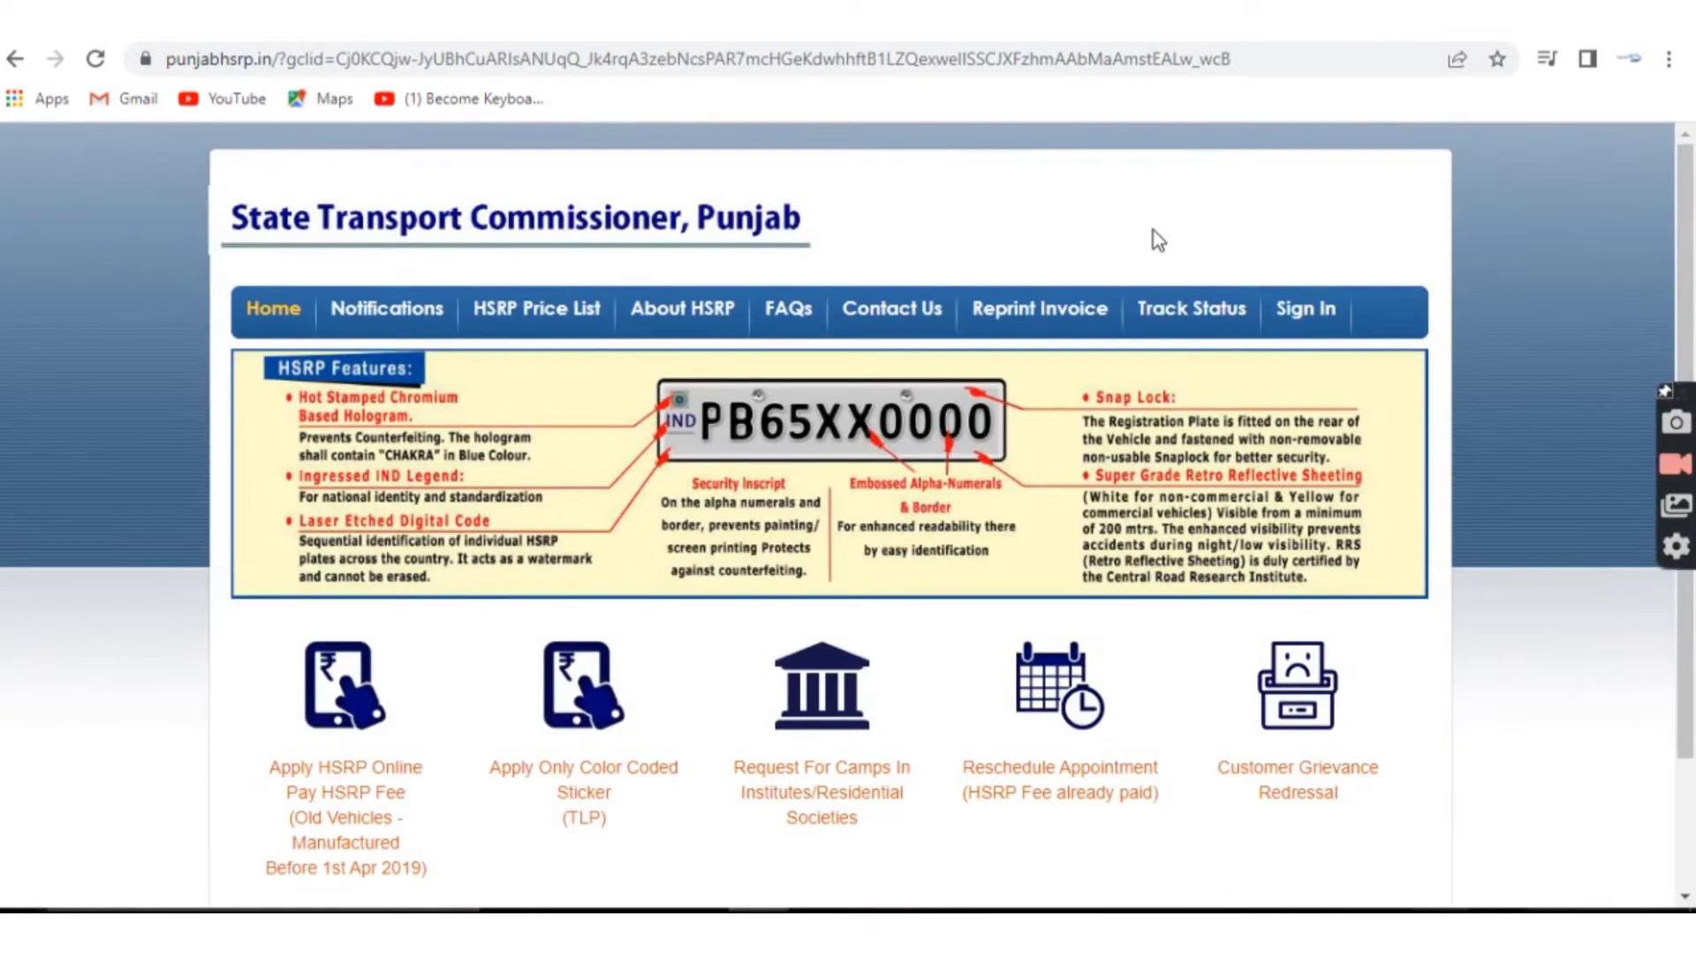
Open the HSRP application form for old vehicles made before 1st Apr 2019 and set the application type to OLD(FULL HSRP SET).
scroll(1153, 238, down, 2)
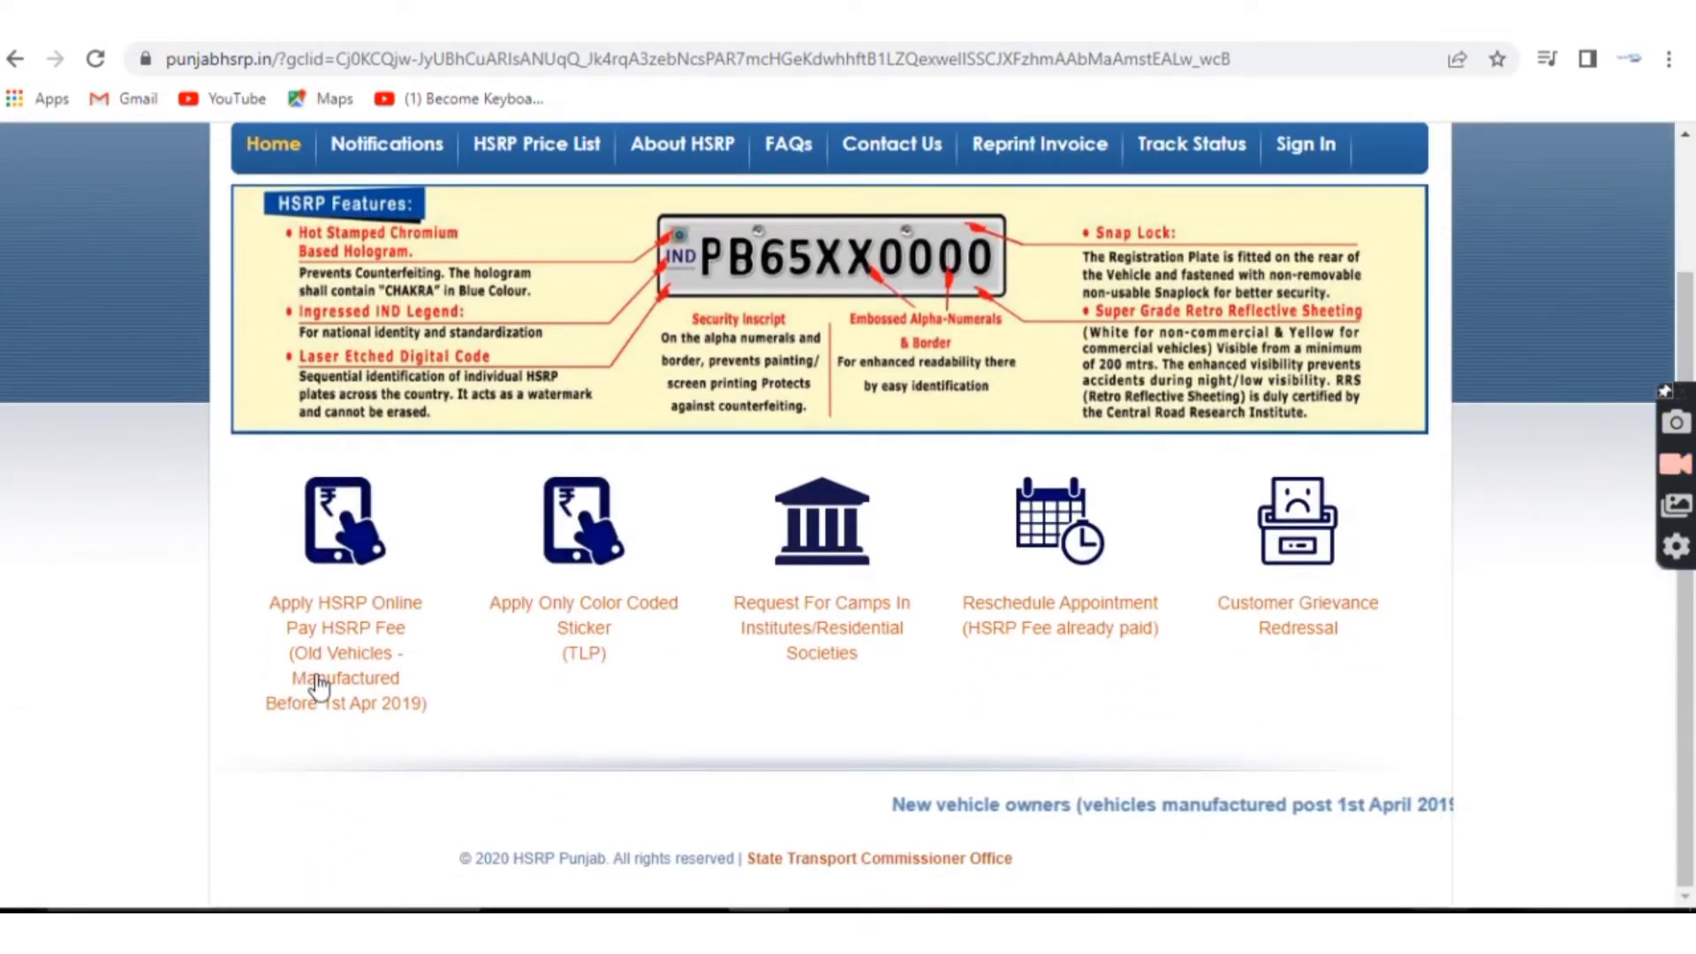
click(331, 652)
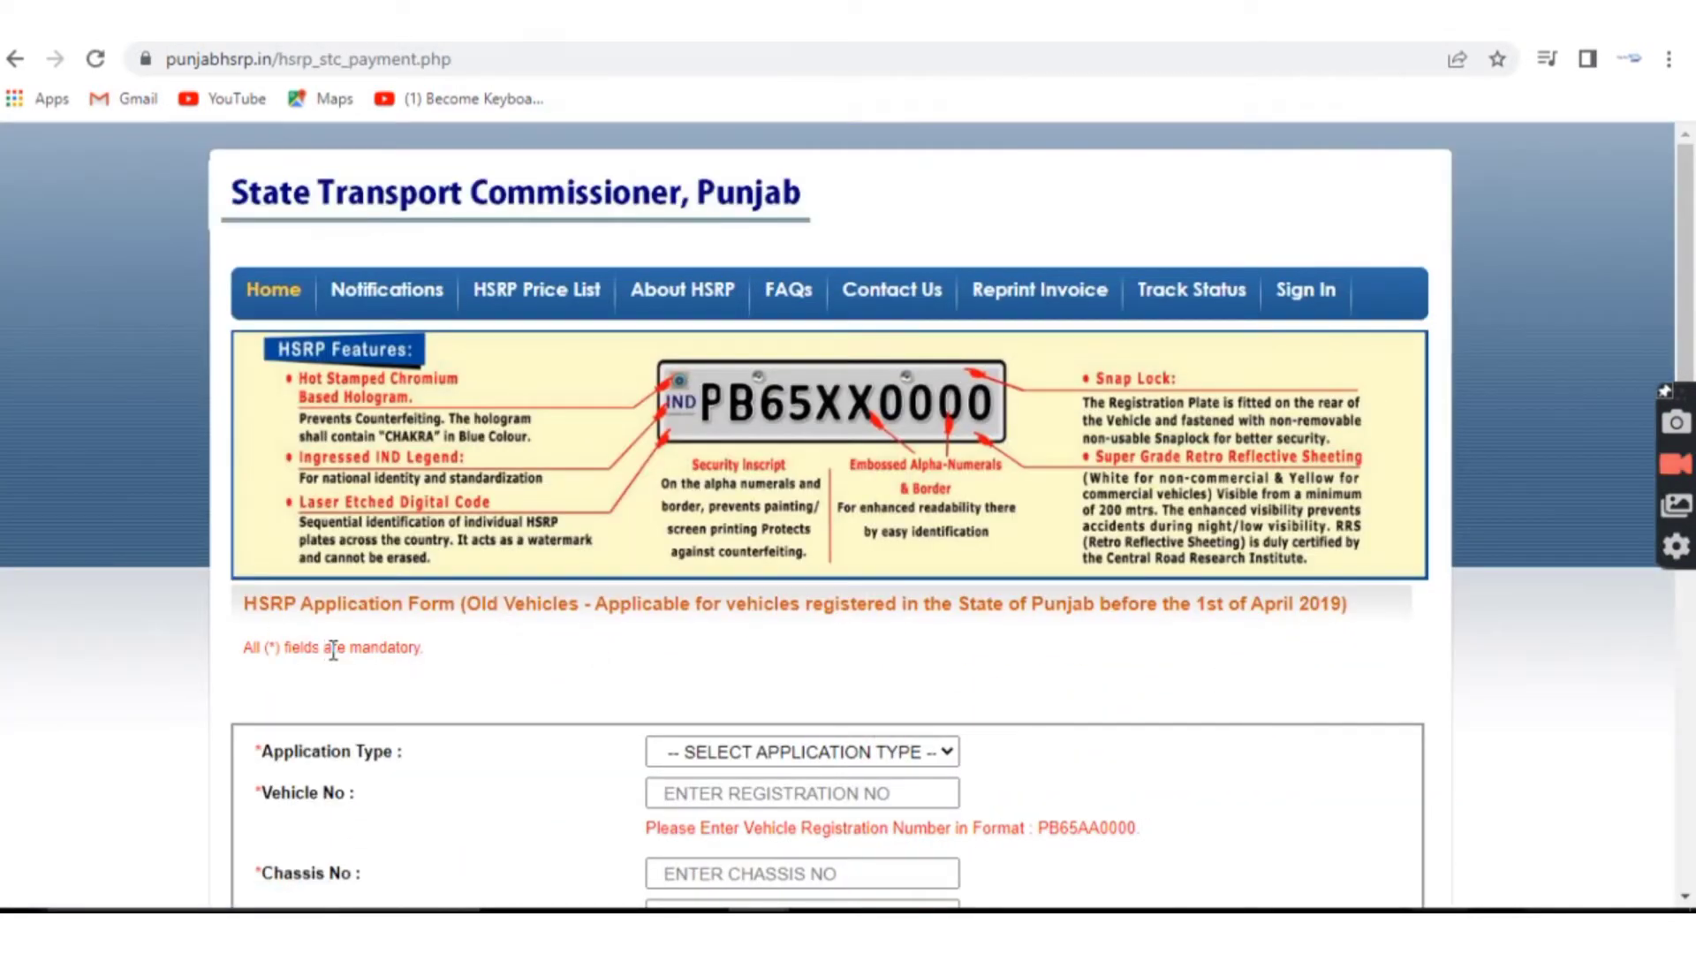
scroll(977, 535, down, 4)
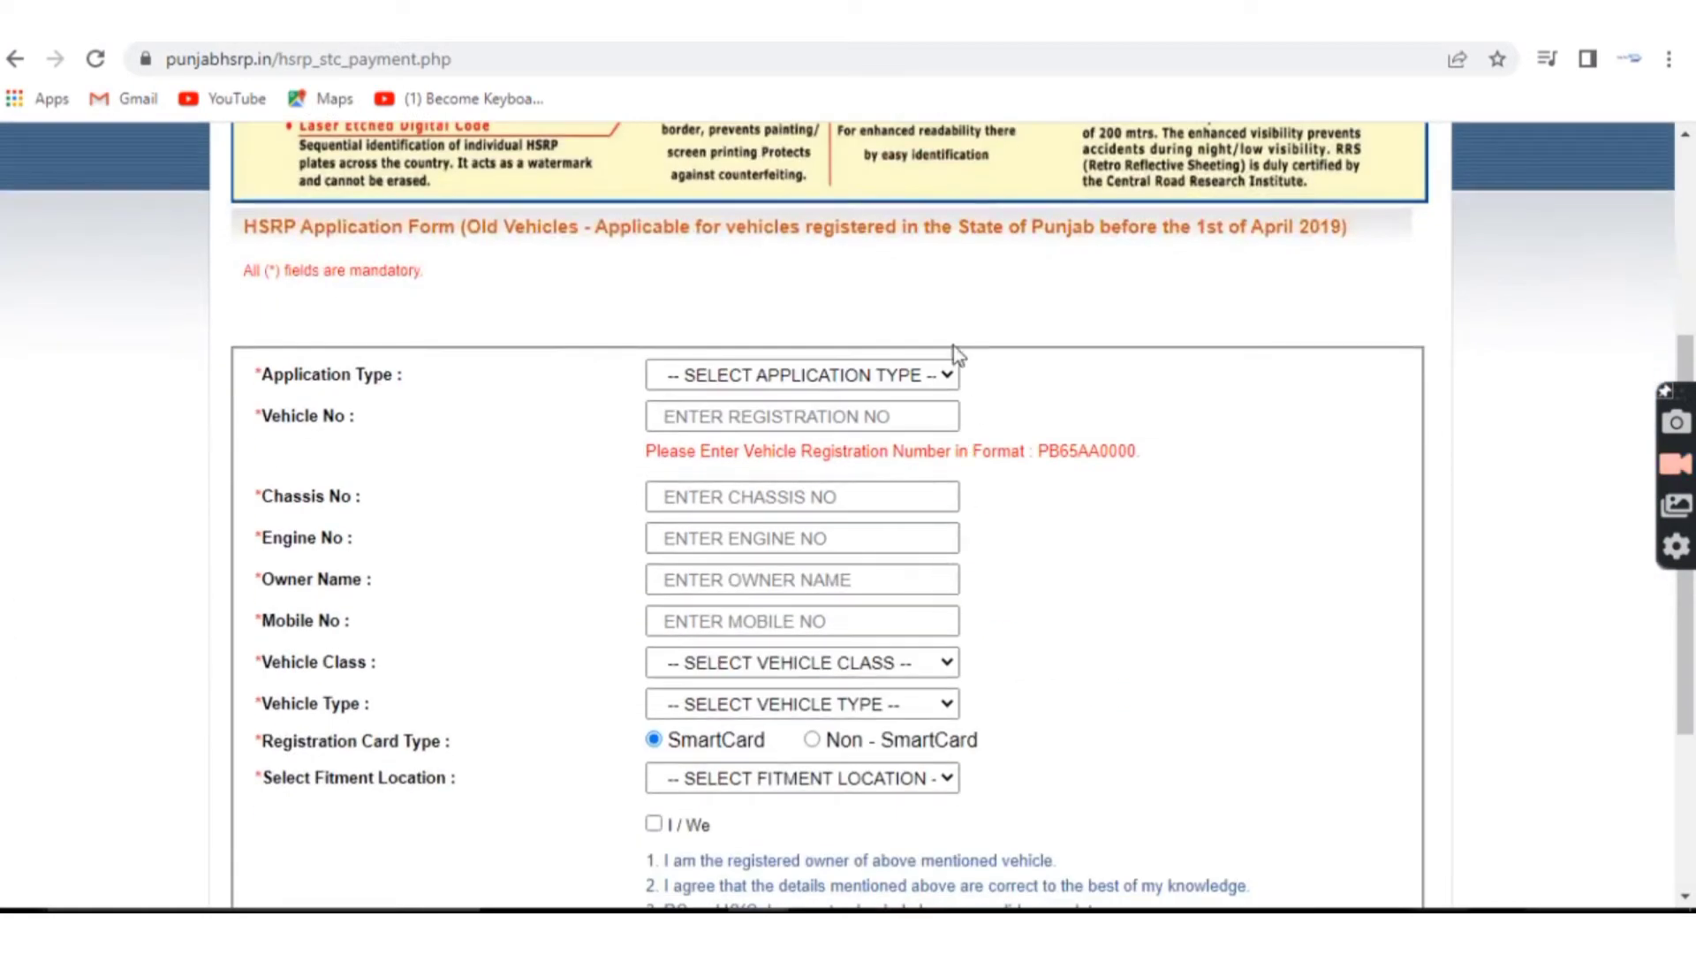
click(926, 377)
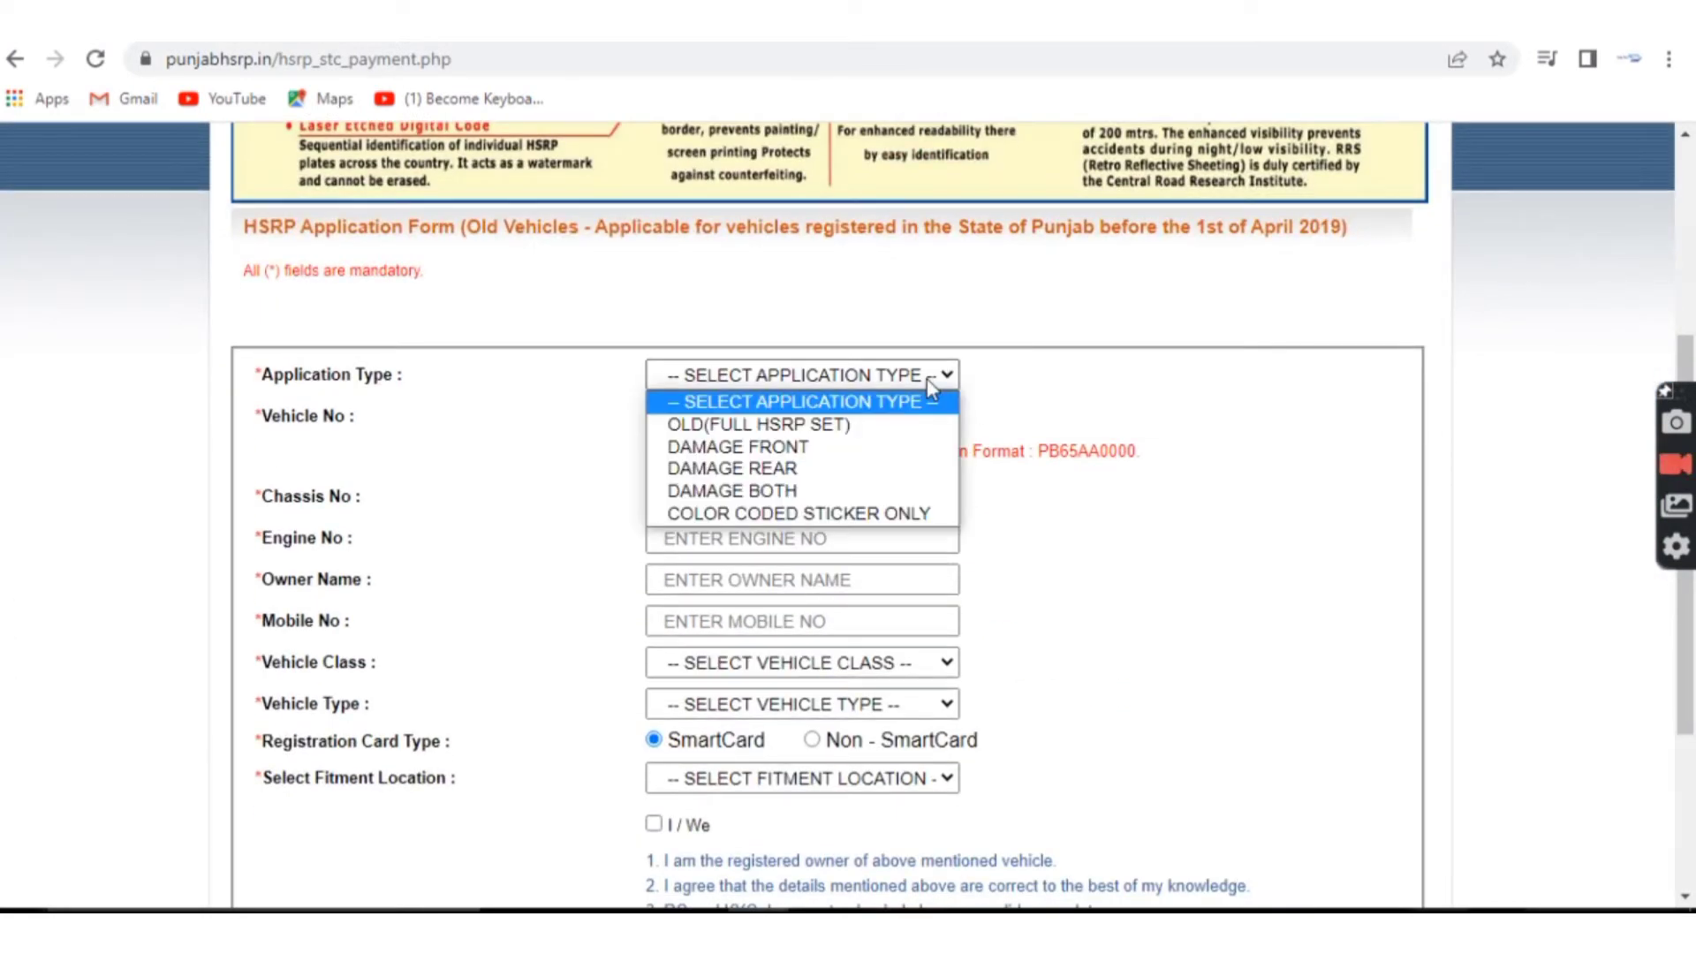
click(810, 427)
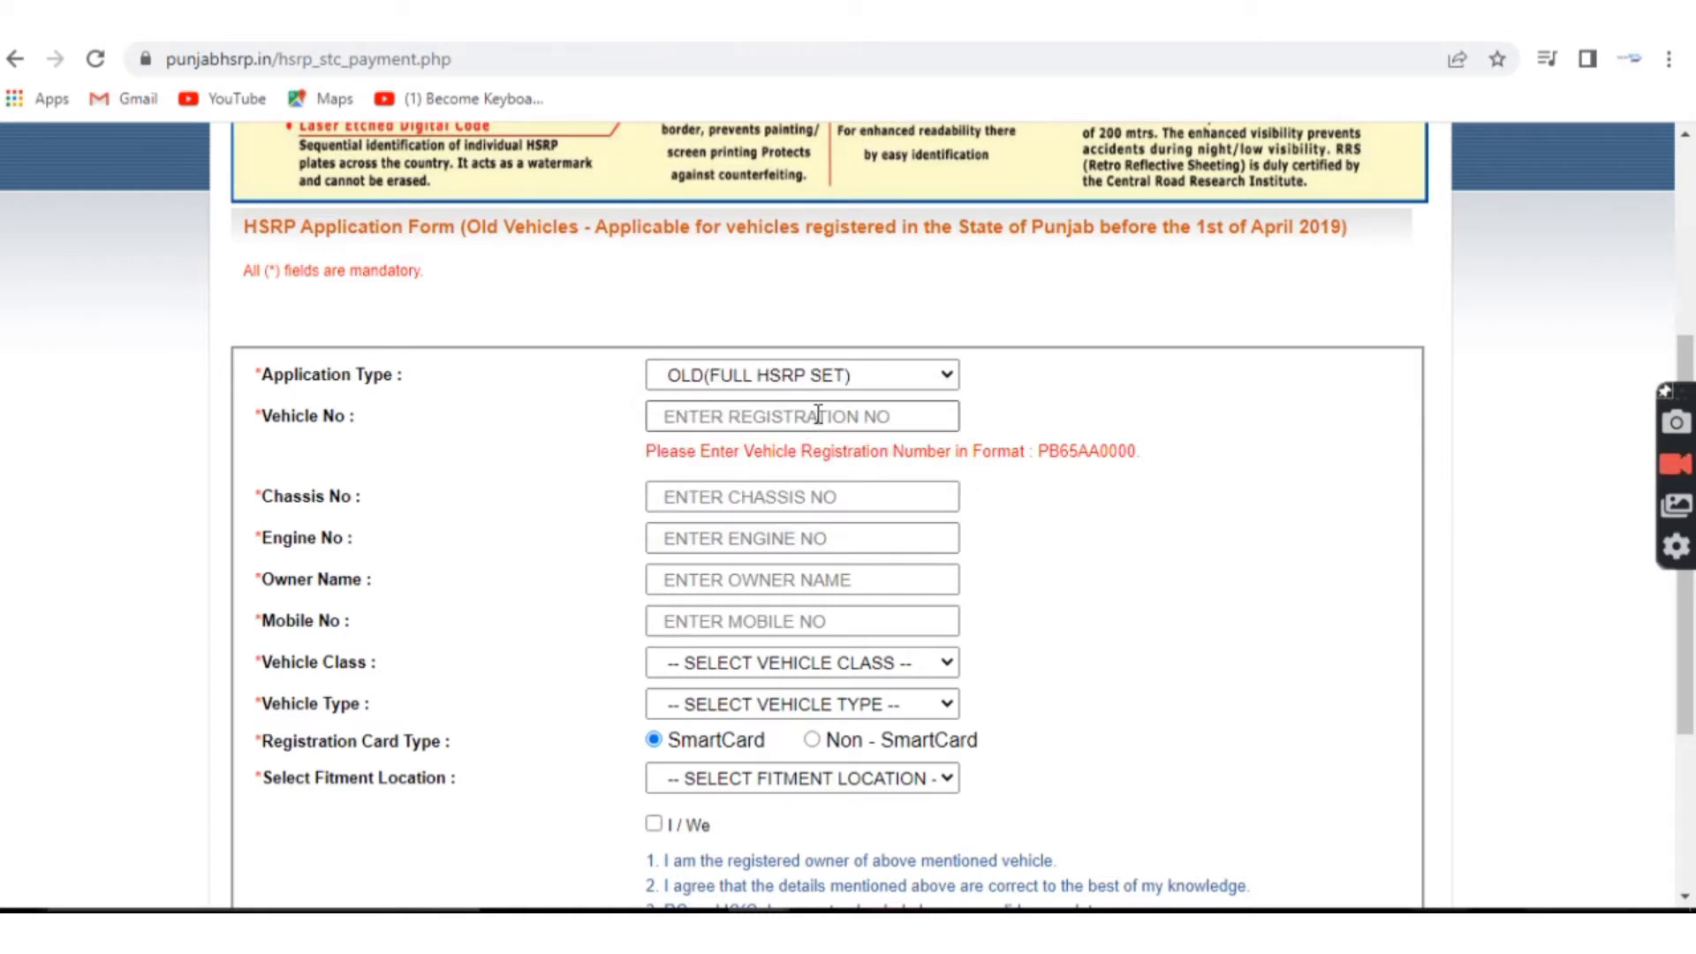
Fill in the vehicle's registration number, chassis number and engine number with the saved entries.
click(759, 412)
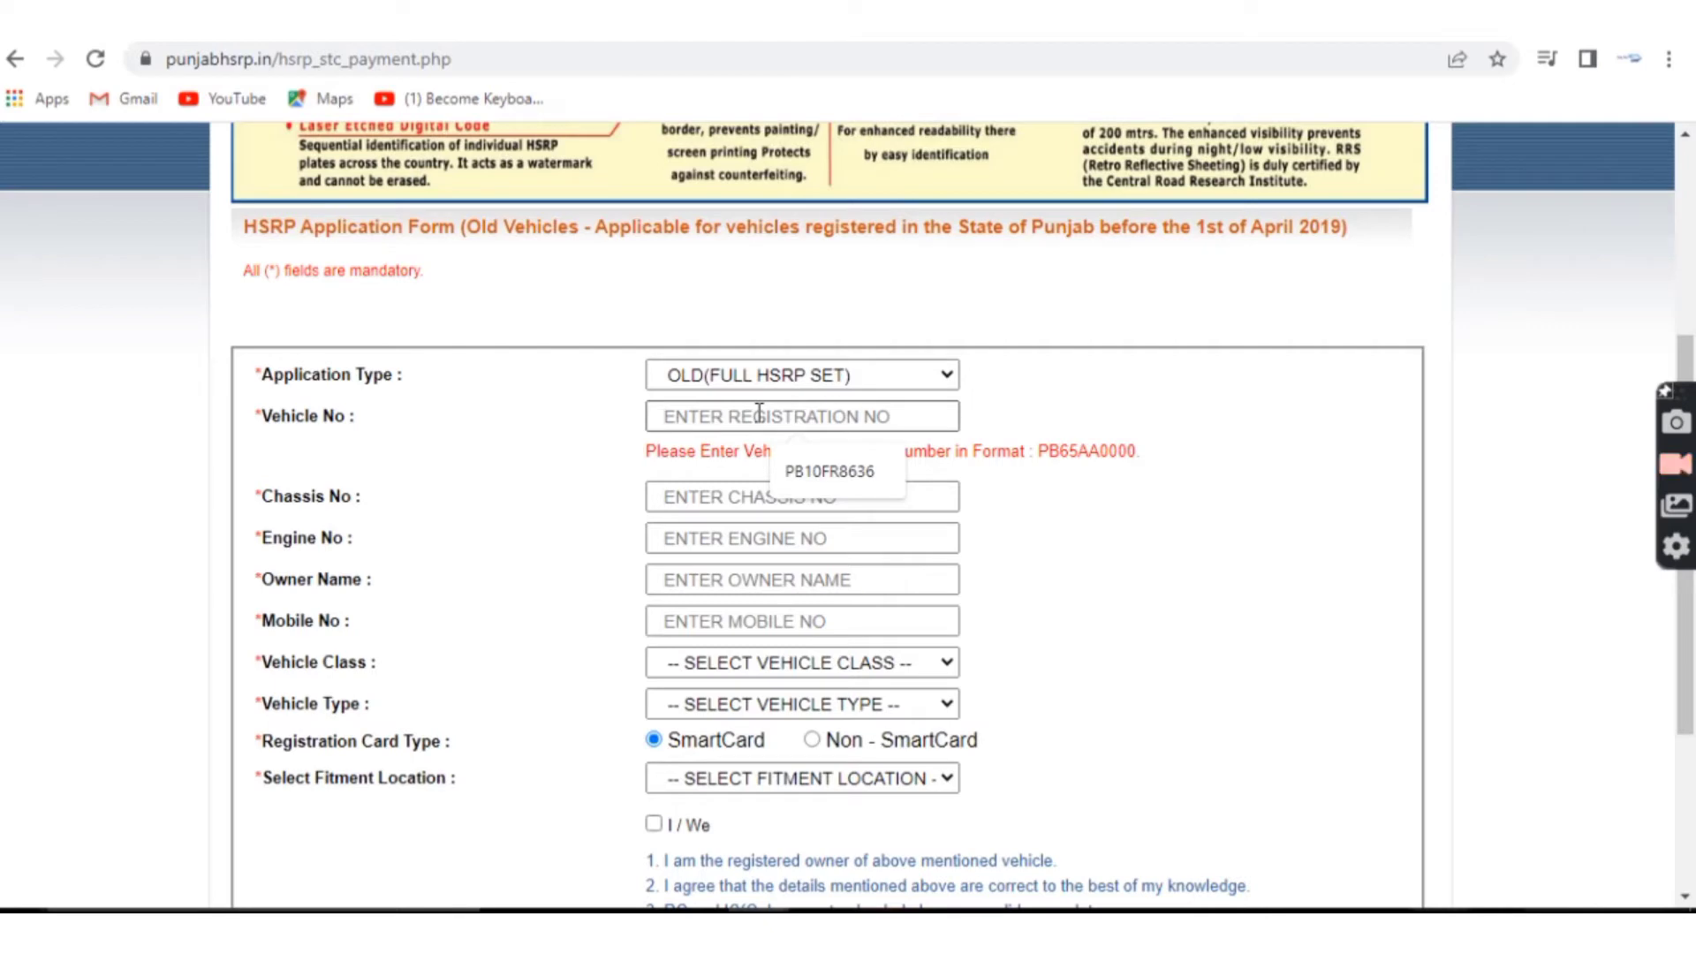
click(834, 485)
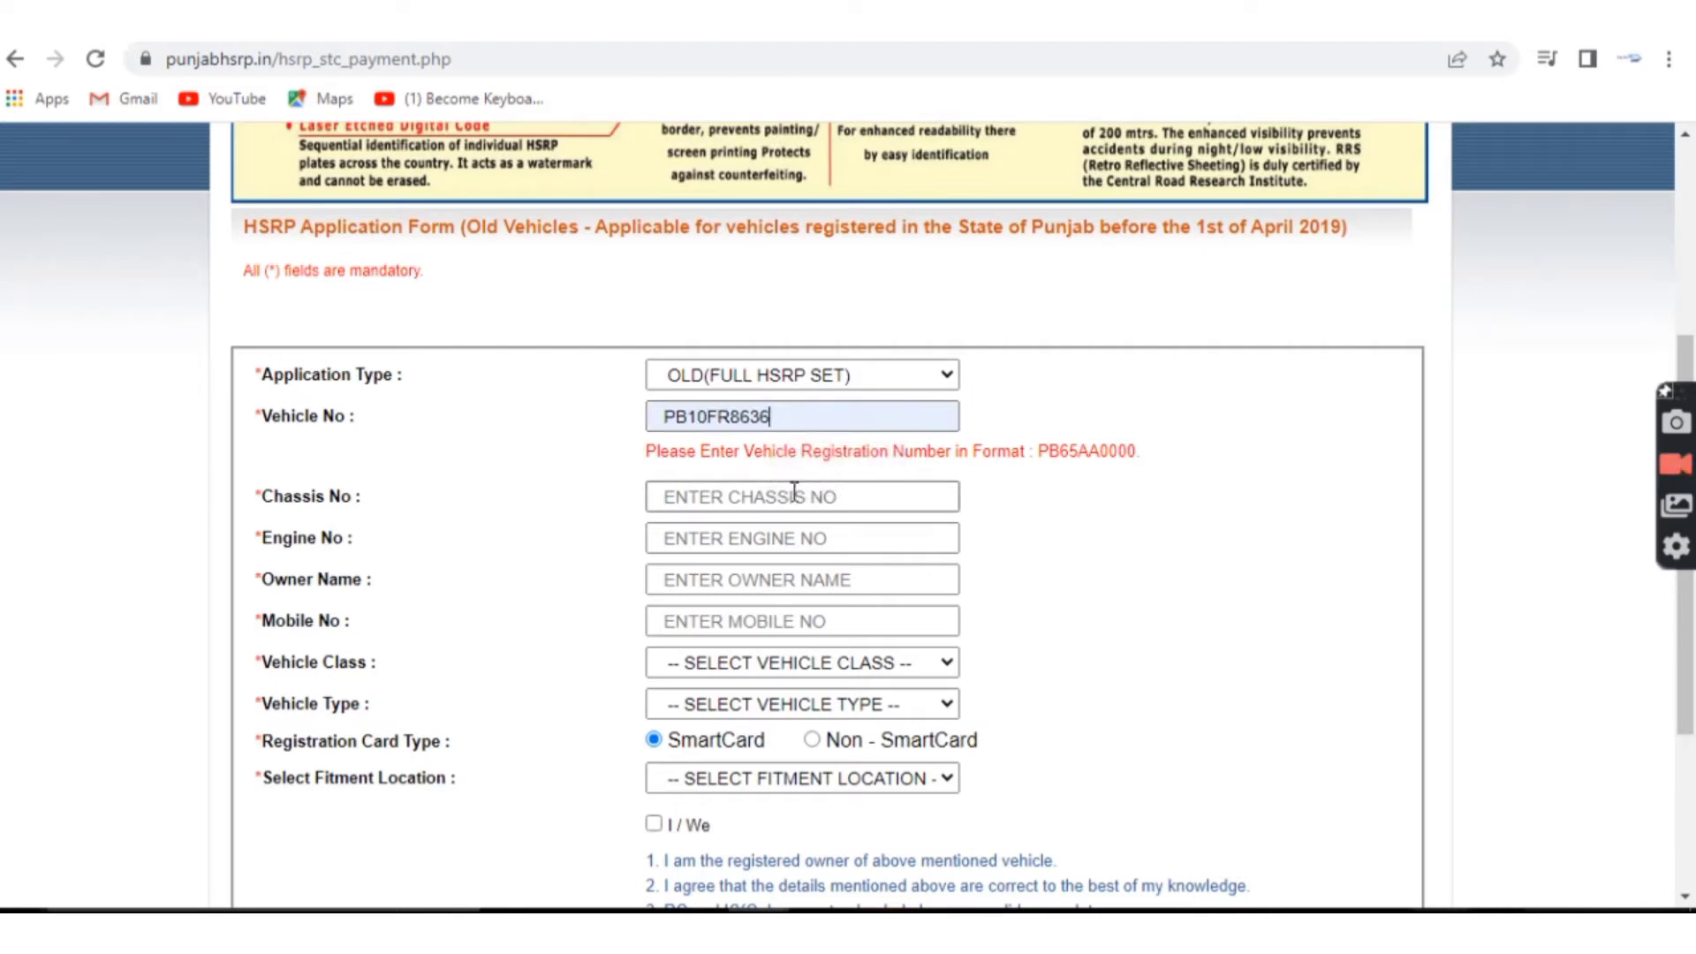
click(790, 492)
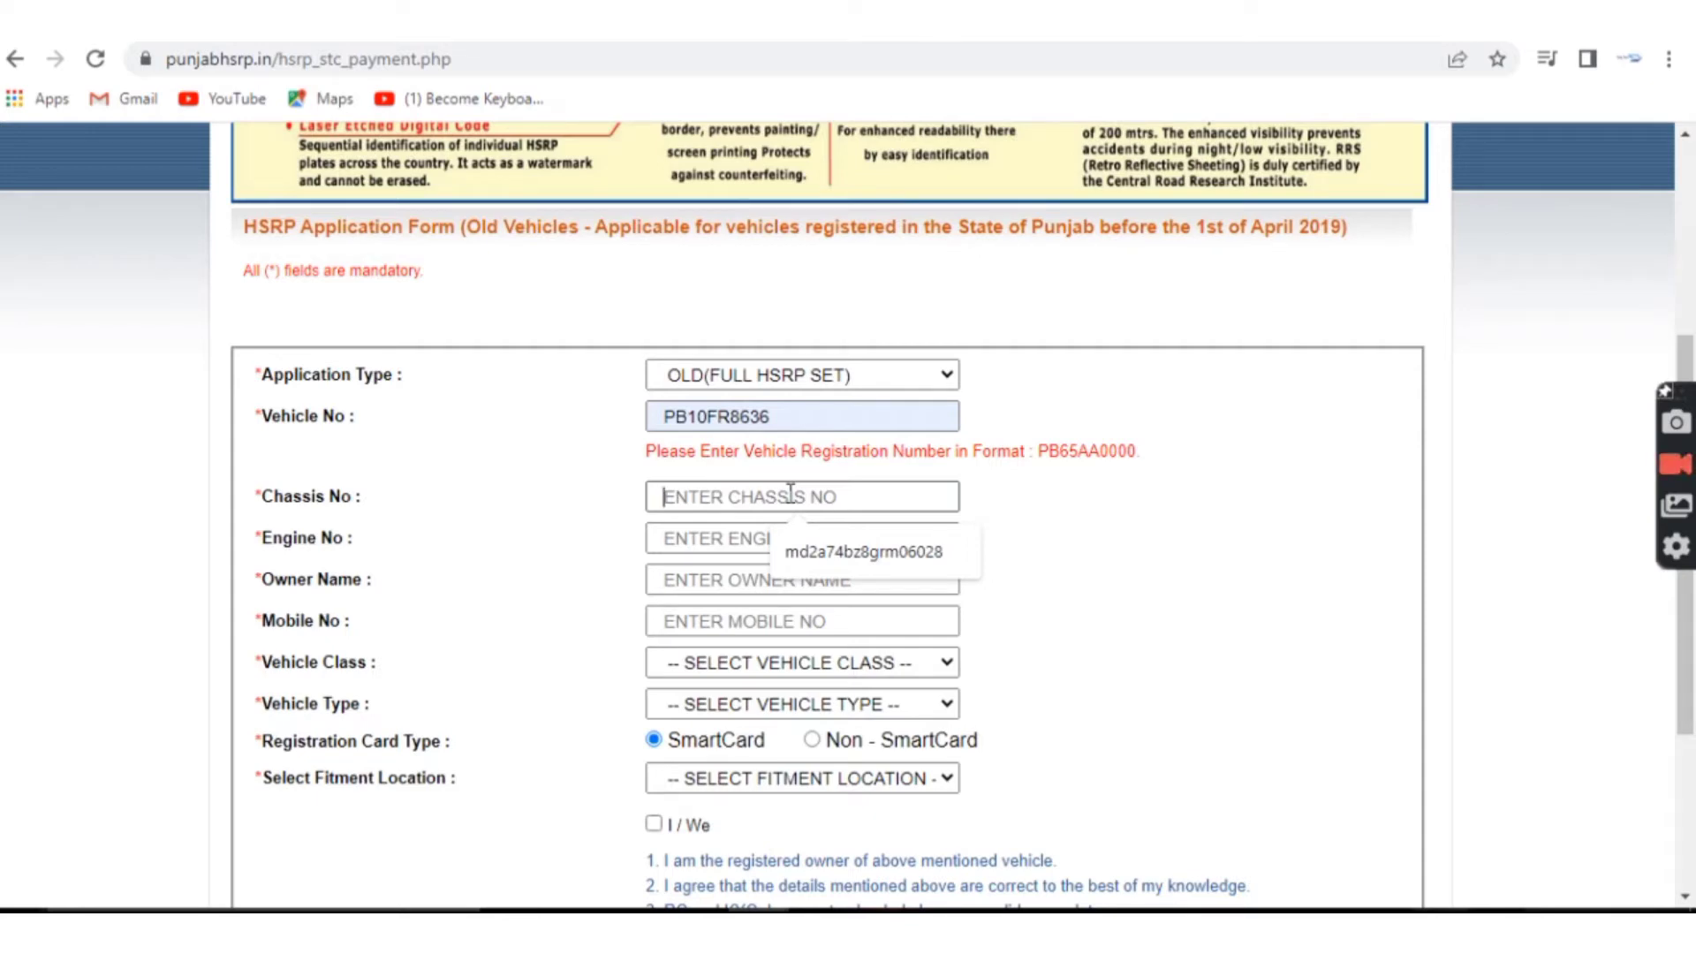
click(817, 551)
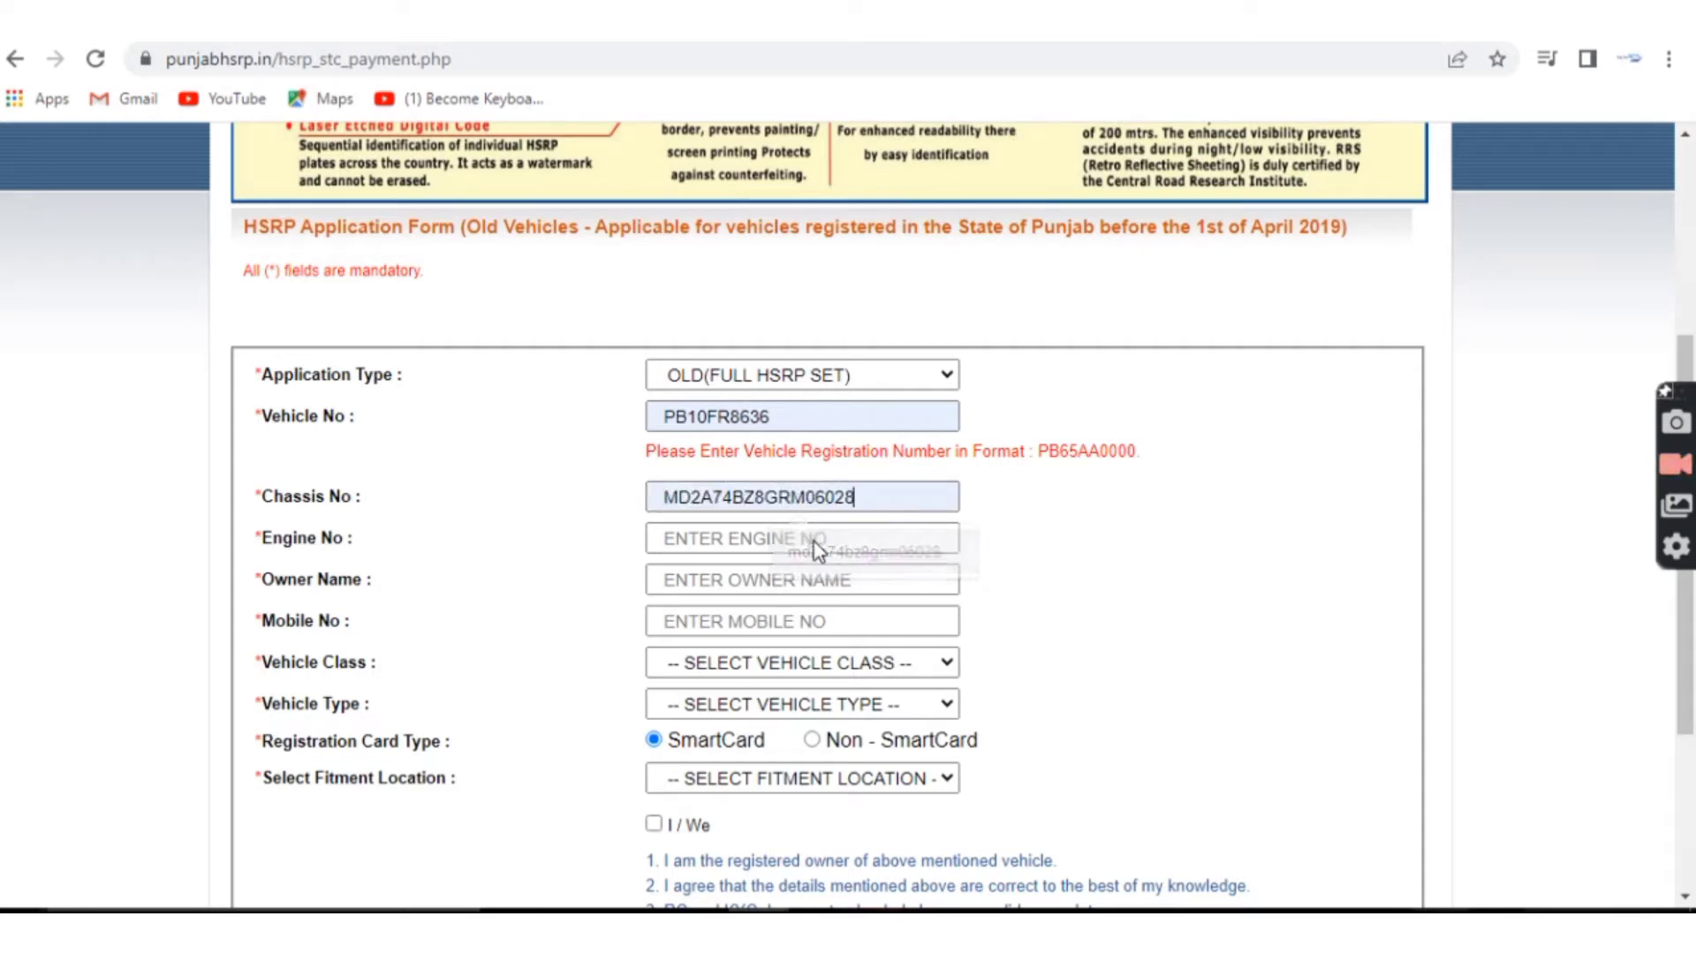
click(779, 534)
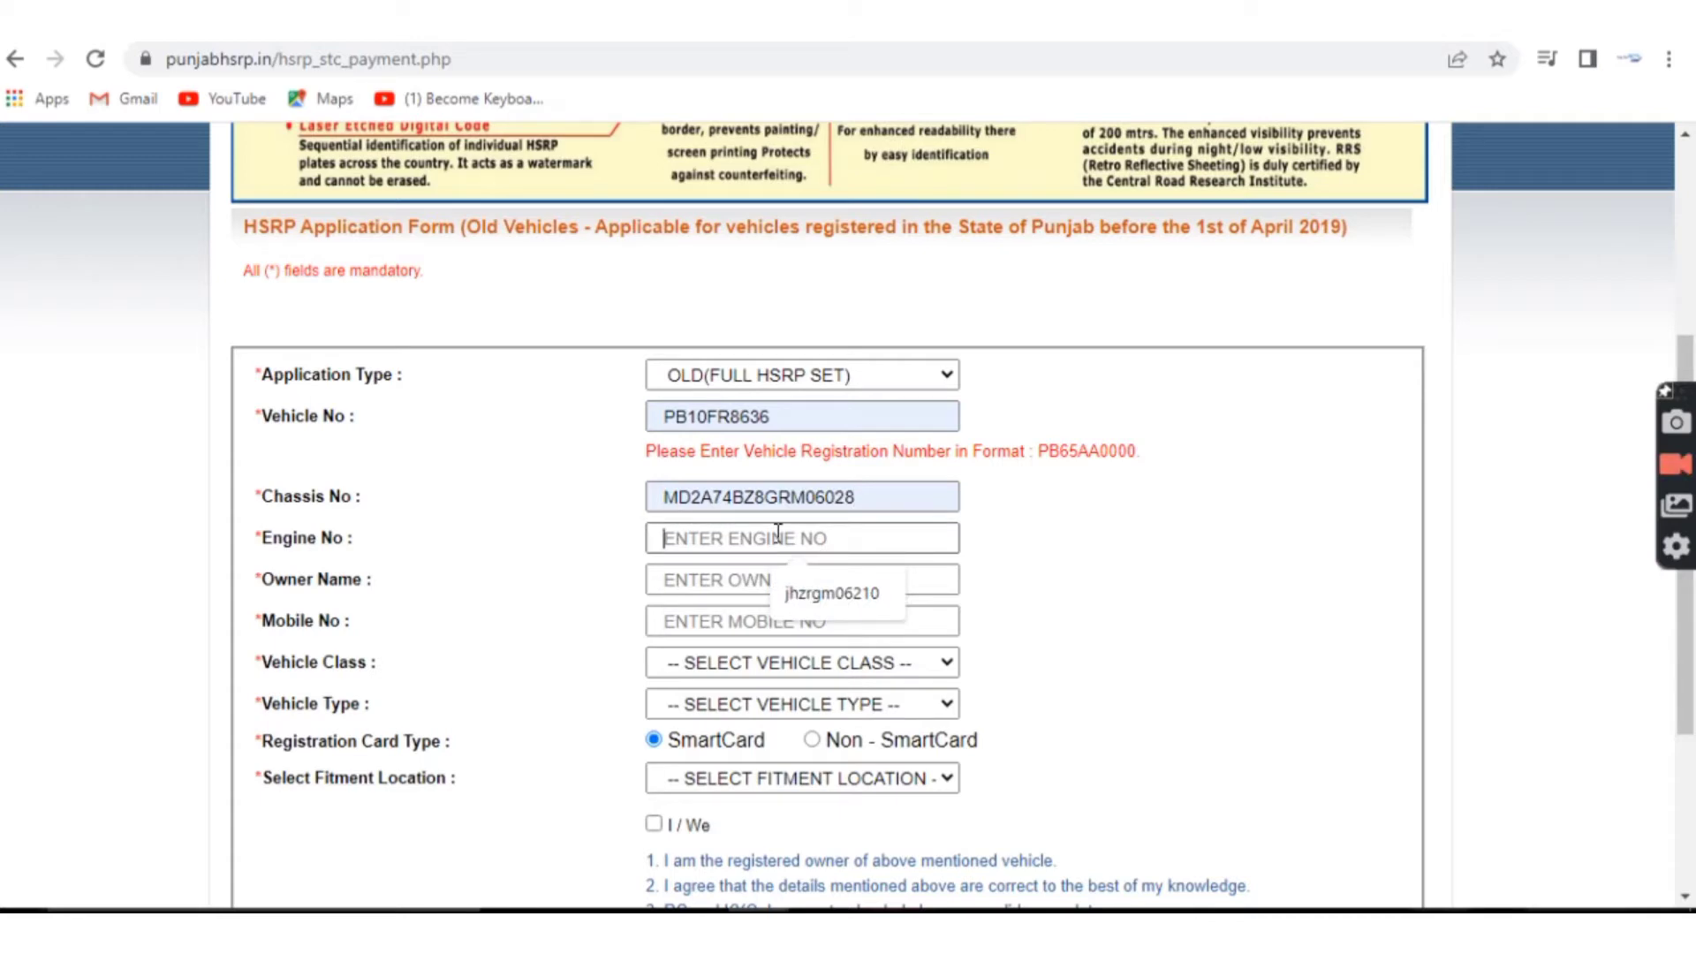
click(817, 594)
Fill in the owner's name and mobile number with the saved entries.
click(812, 579)
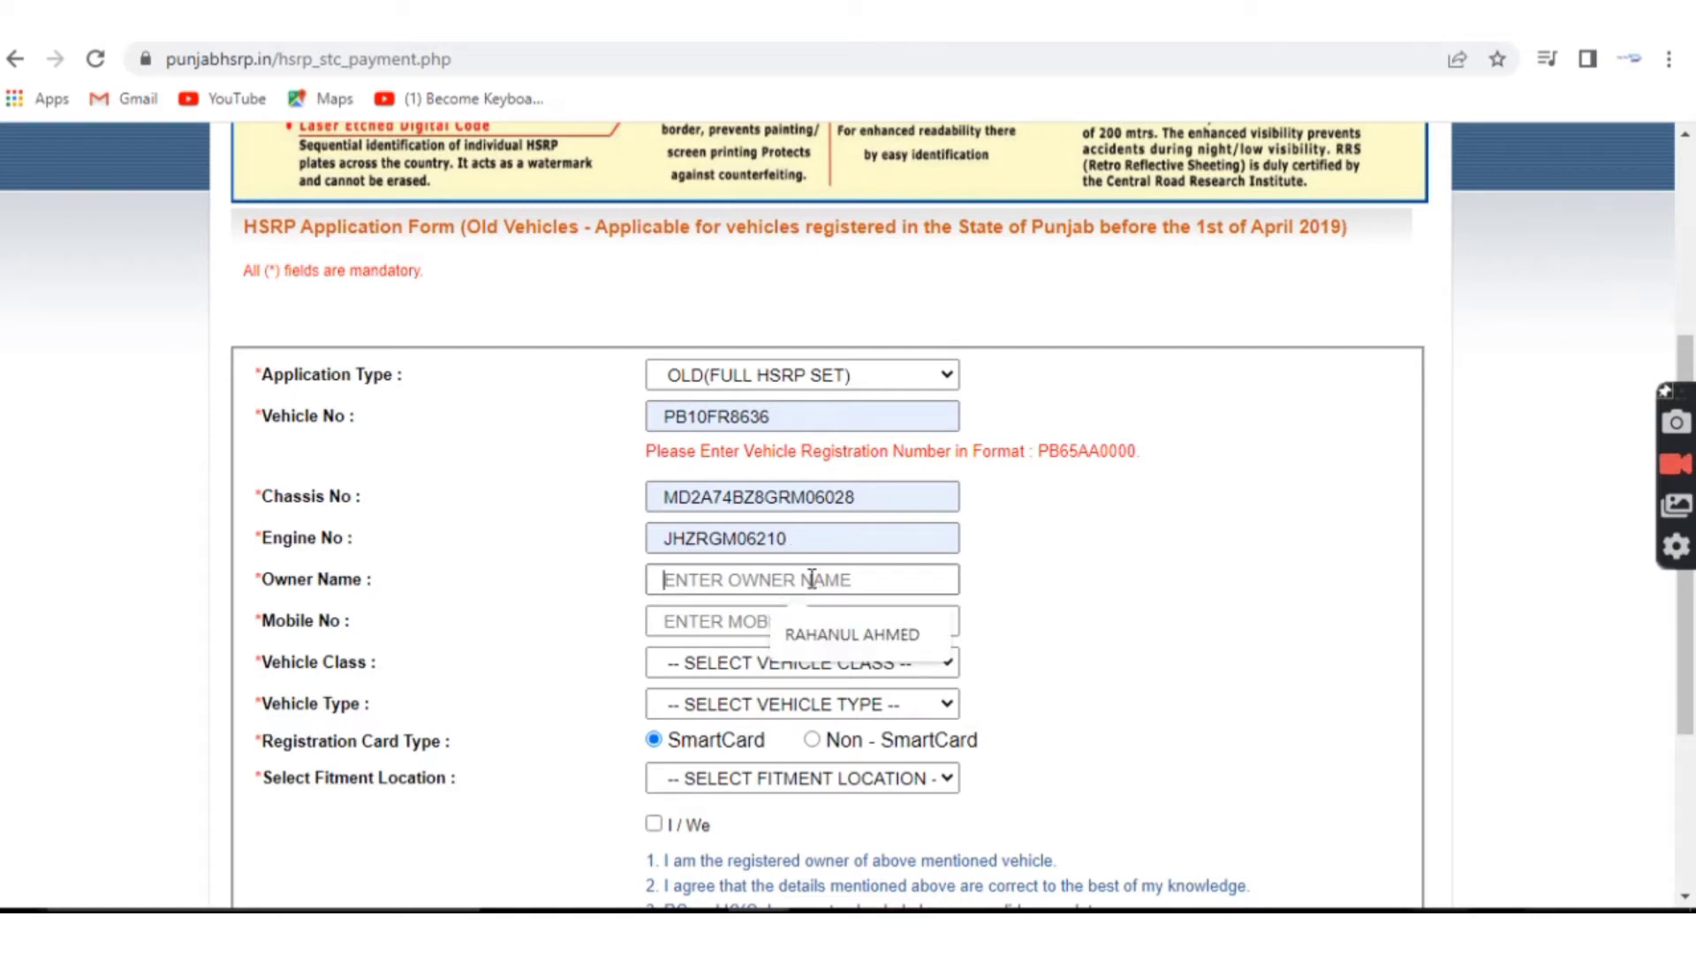
click(830, 638)
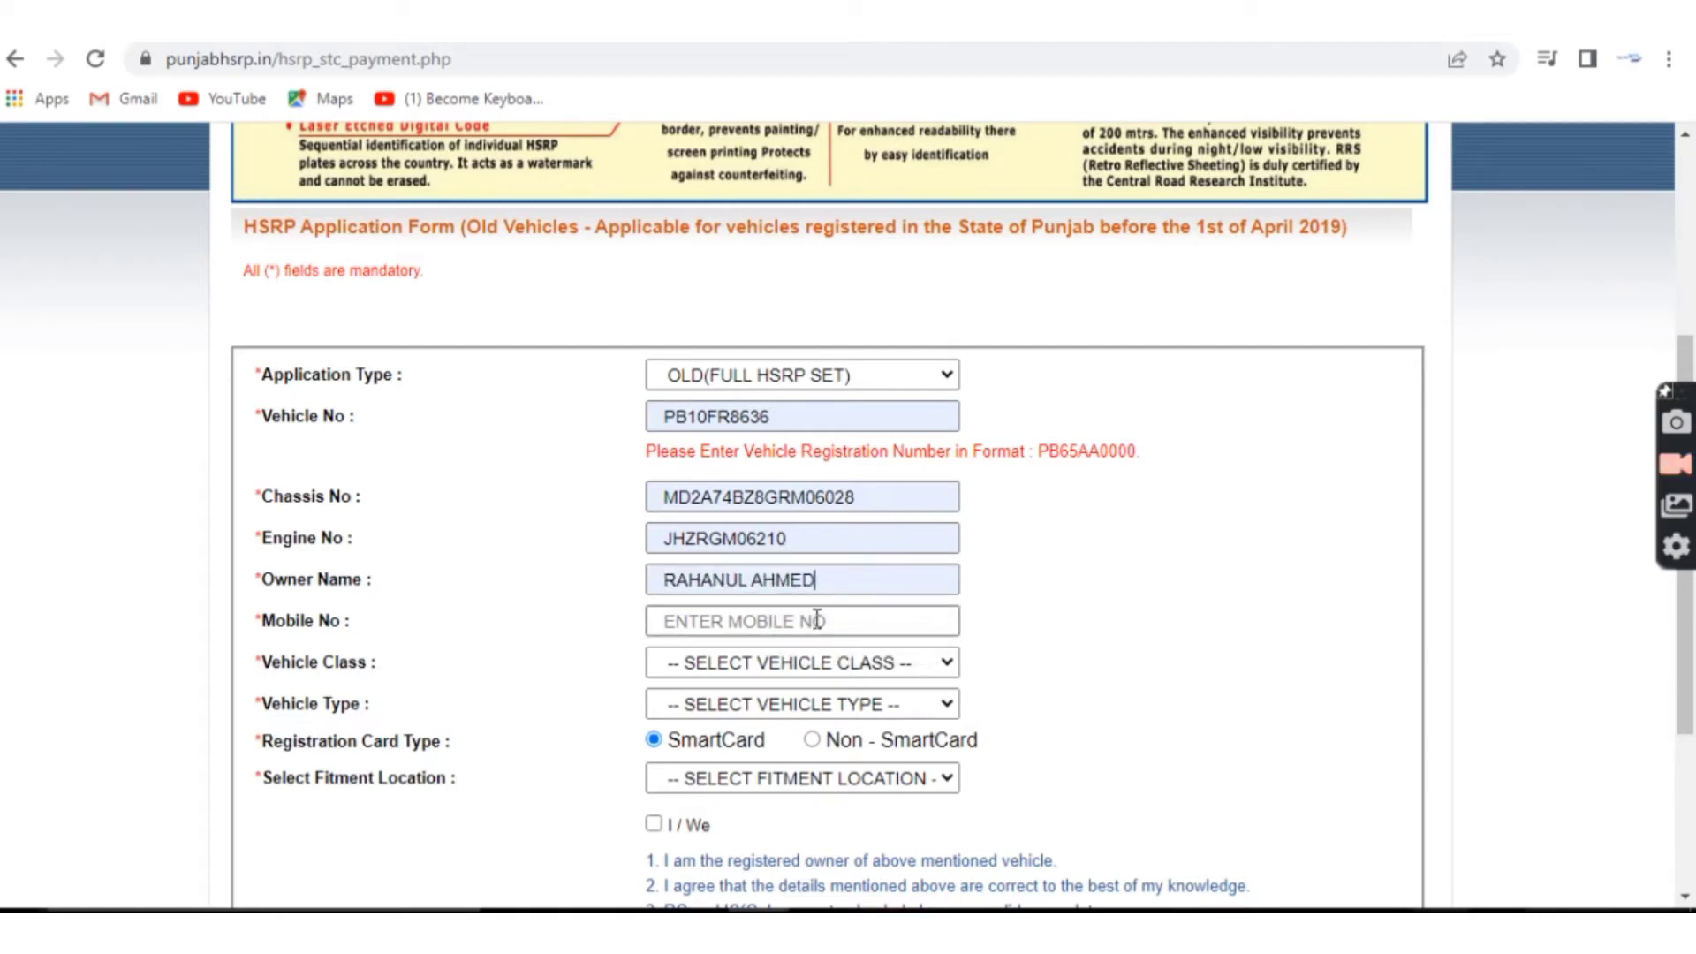
click(809, 618)
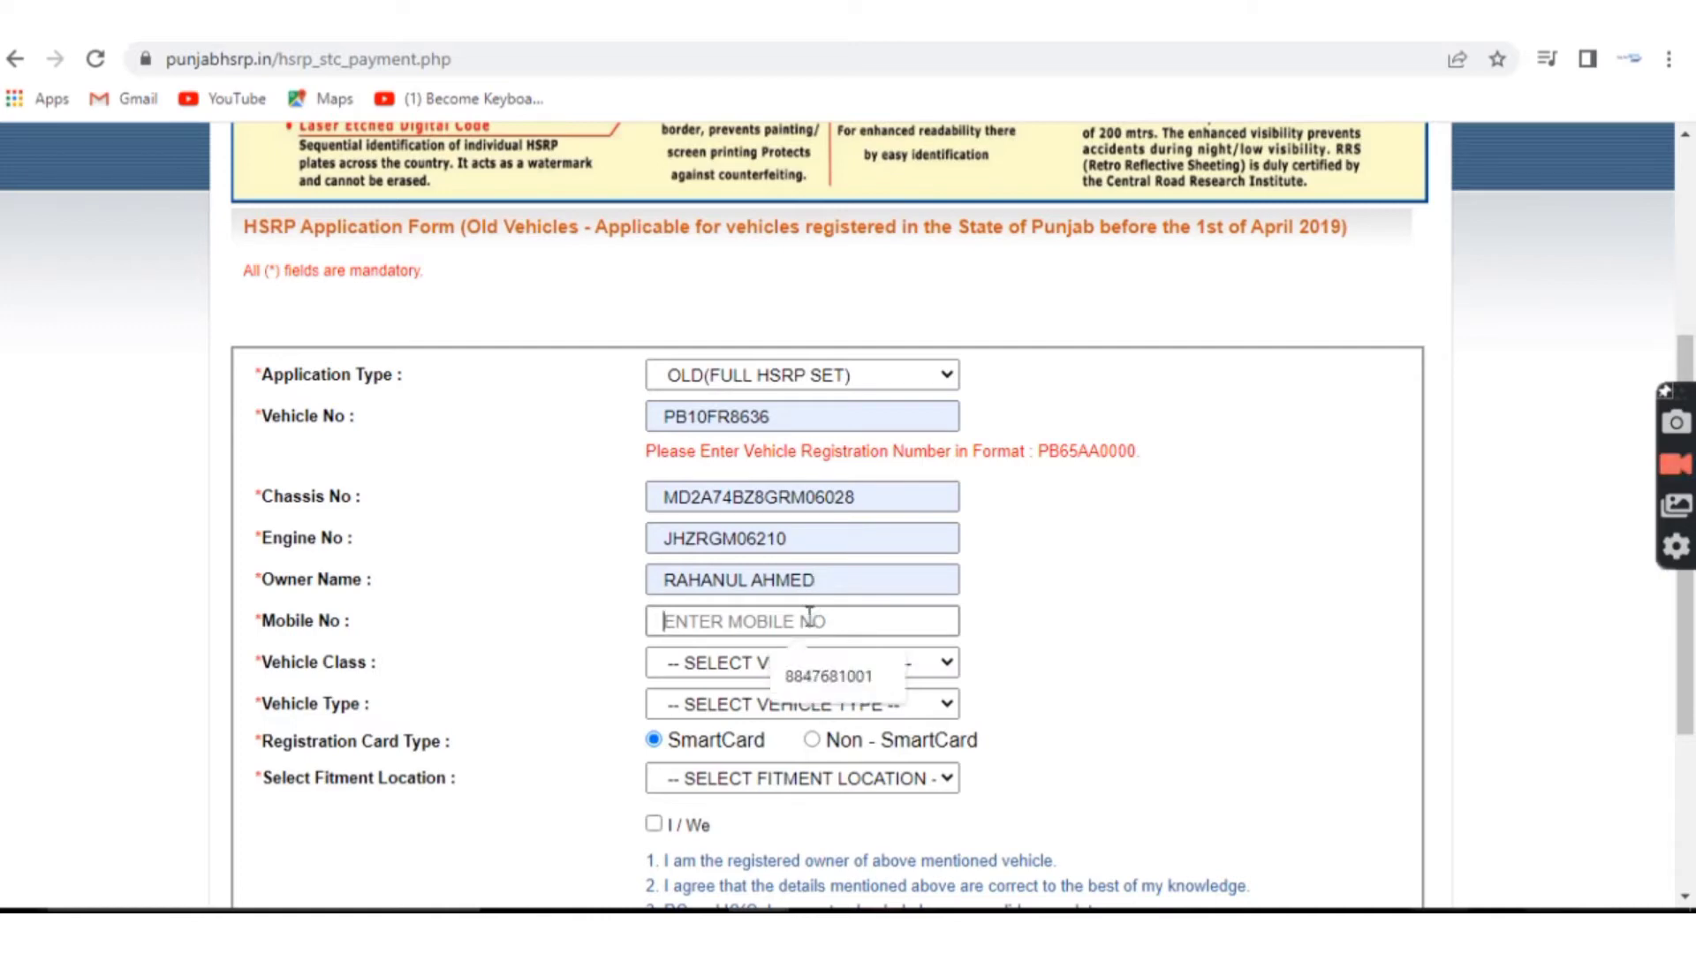
click(799, 678)
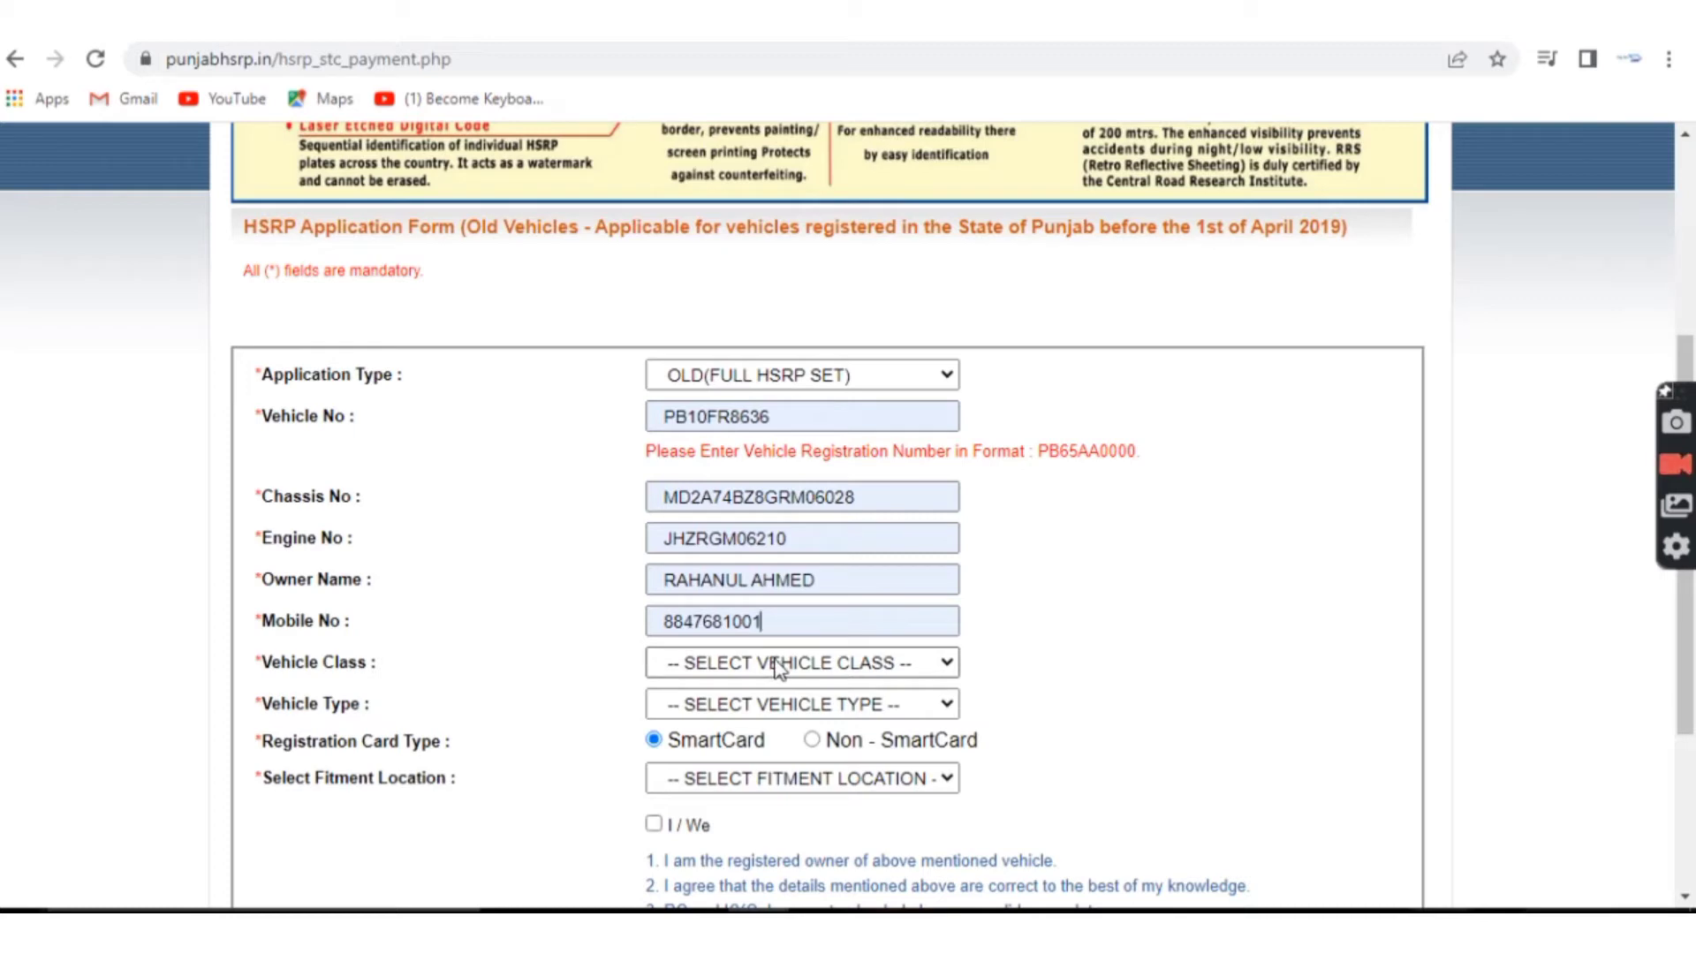
Set the vehicle class to NON TRANSPORT and the vehicle type to MCYCLE MOTOR CYCLE.
click(778, 664)
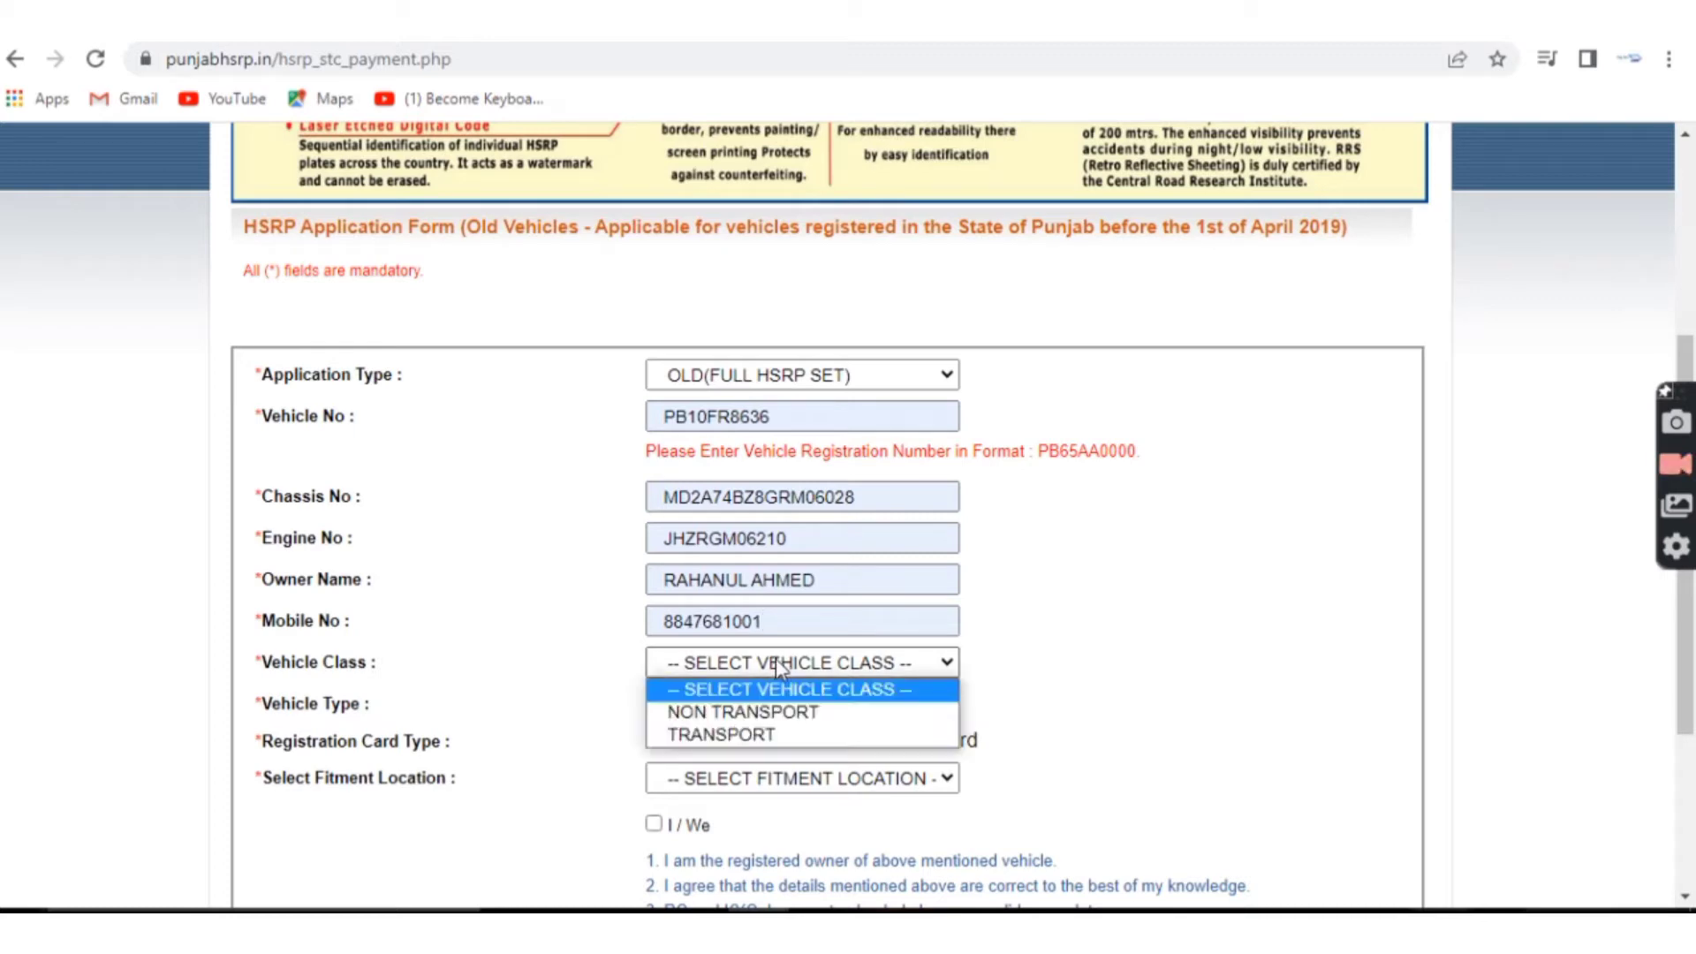
click(772, 711)
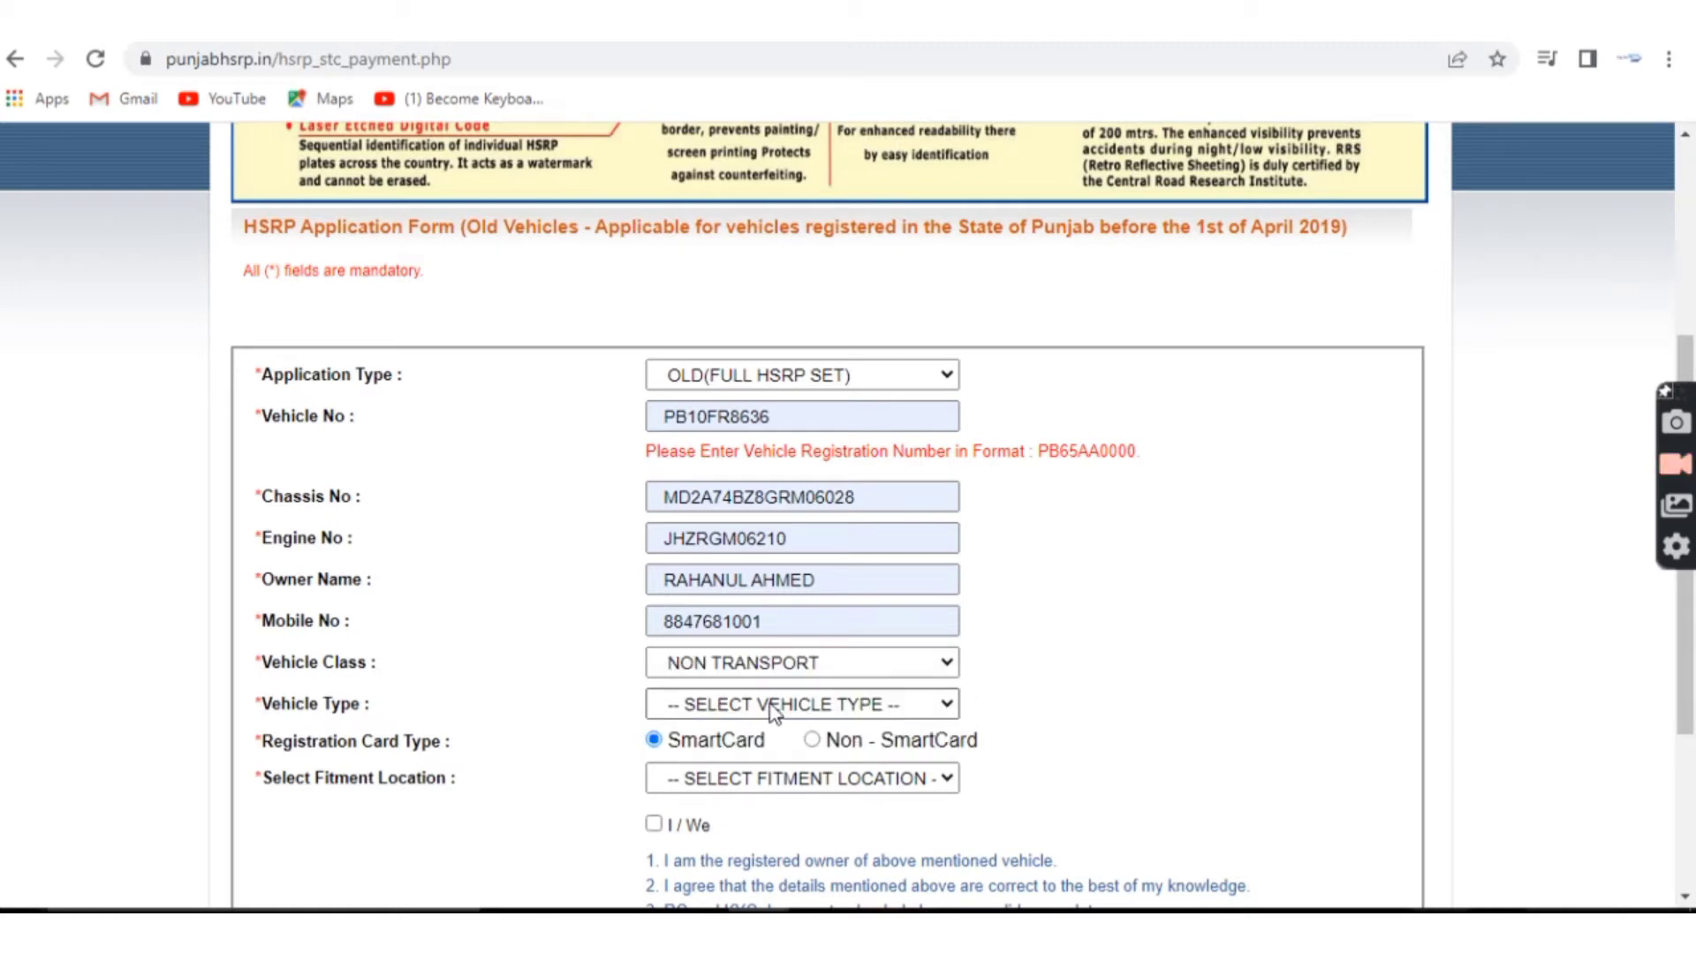
click(773, 712)
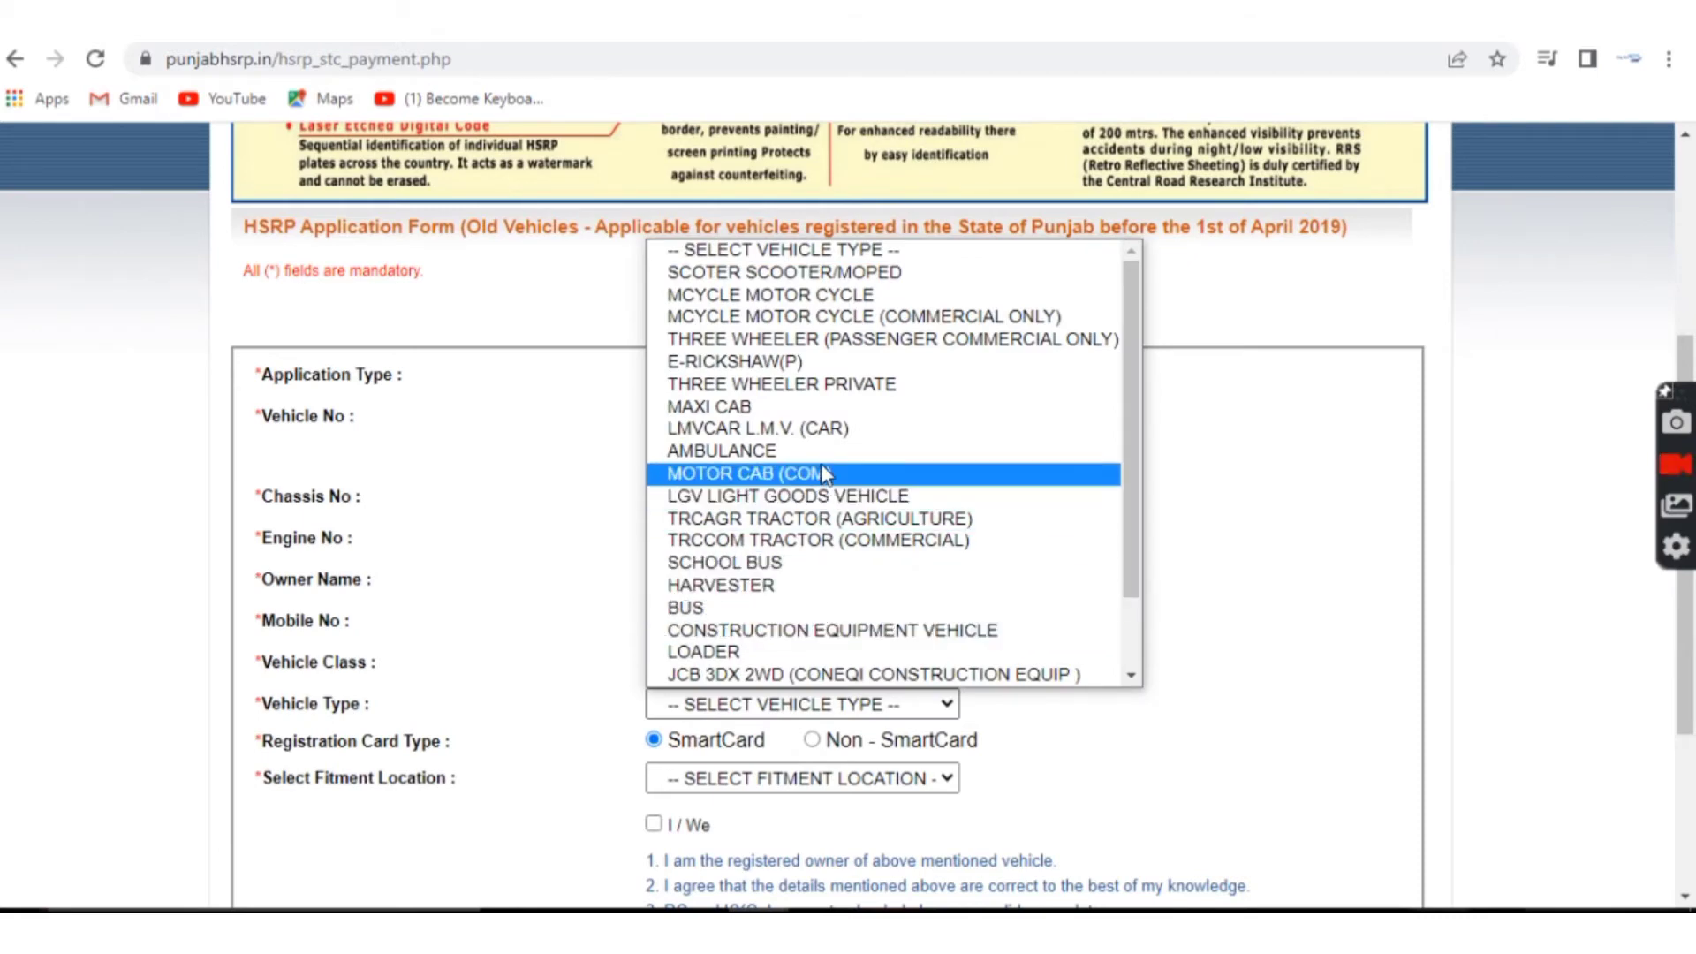
click(847, 299)
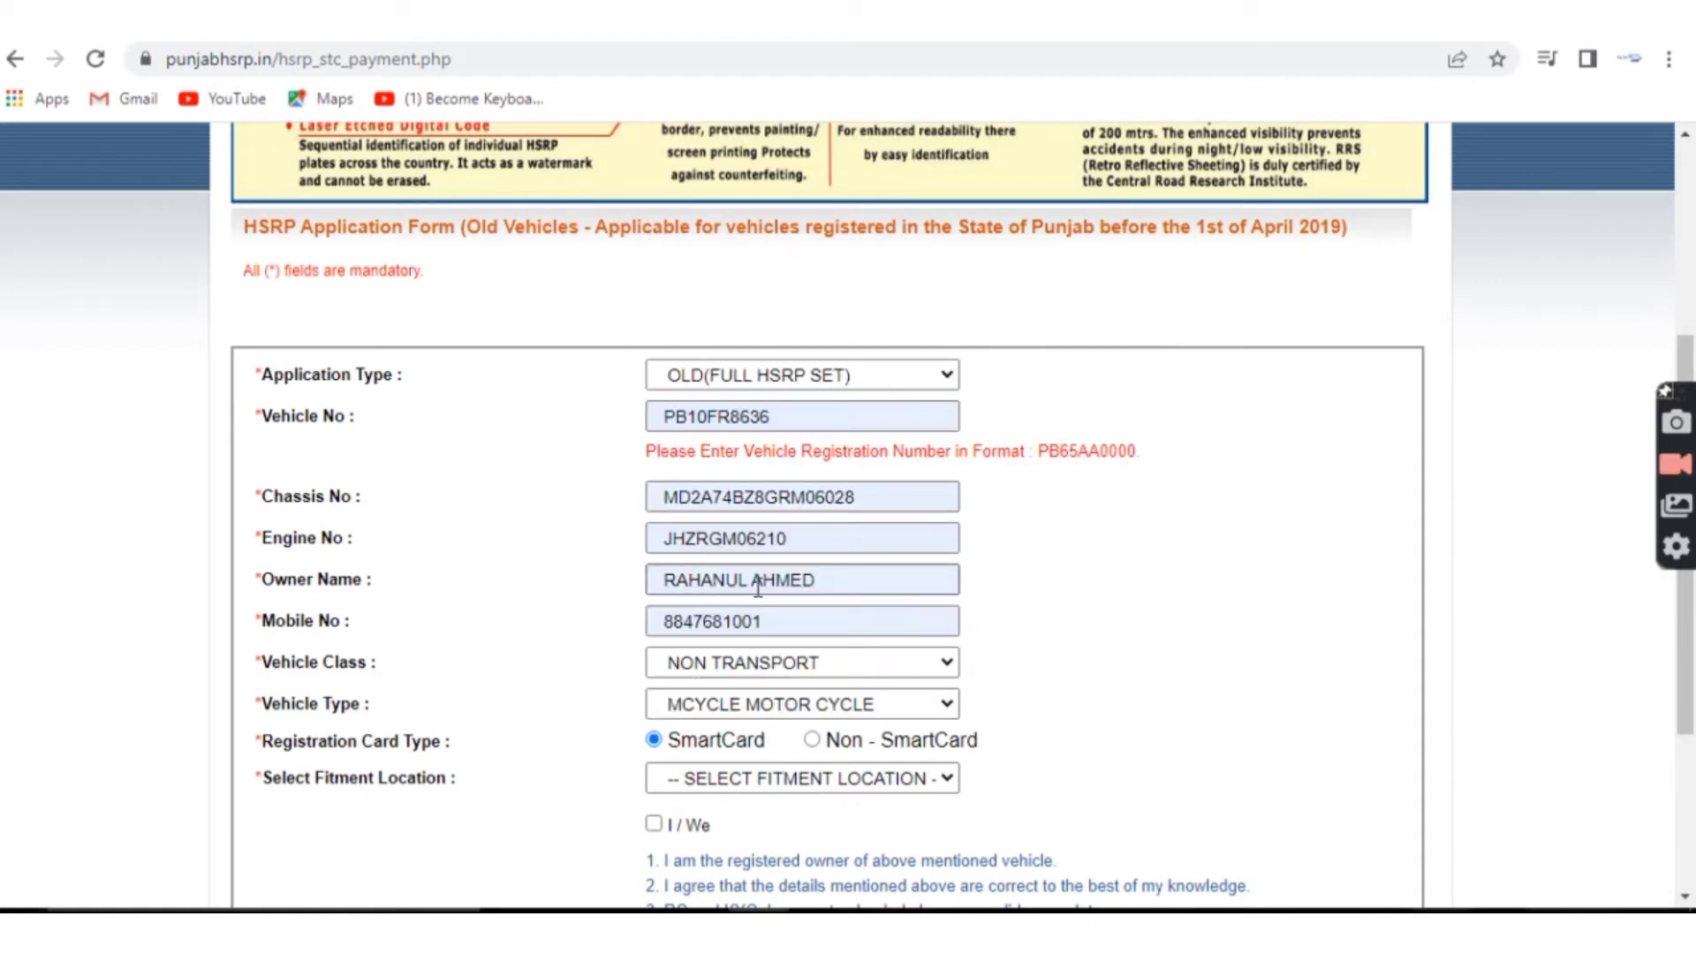
Choose FITMENT AT RTA/SDM with LUDHIANA as the RTA/SDM and Ludhiana's Automated Driving Test Track & Centre as the fitment center.
scroll(757, 587, down, 3)
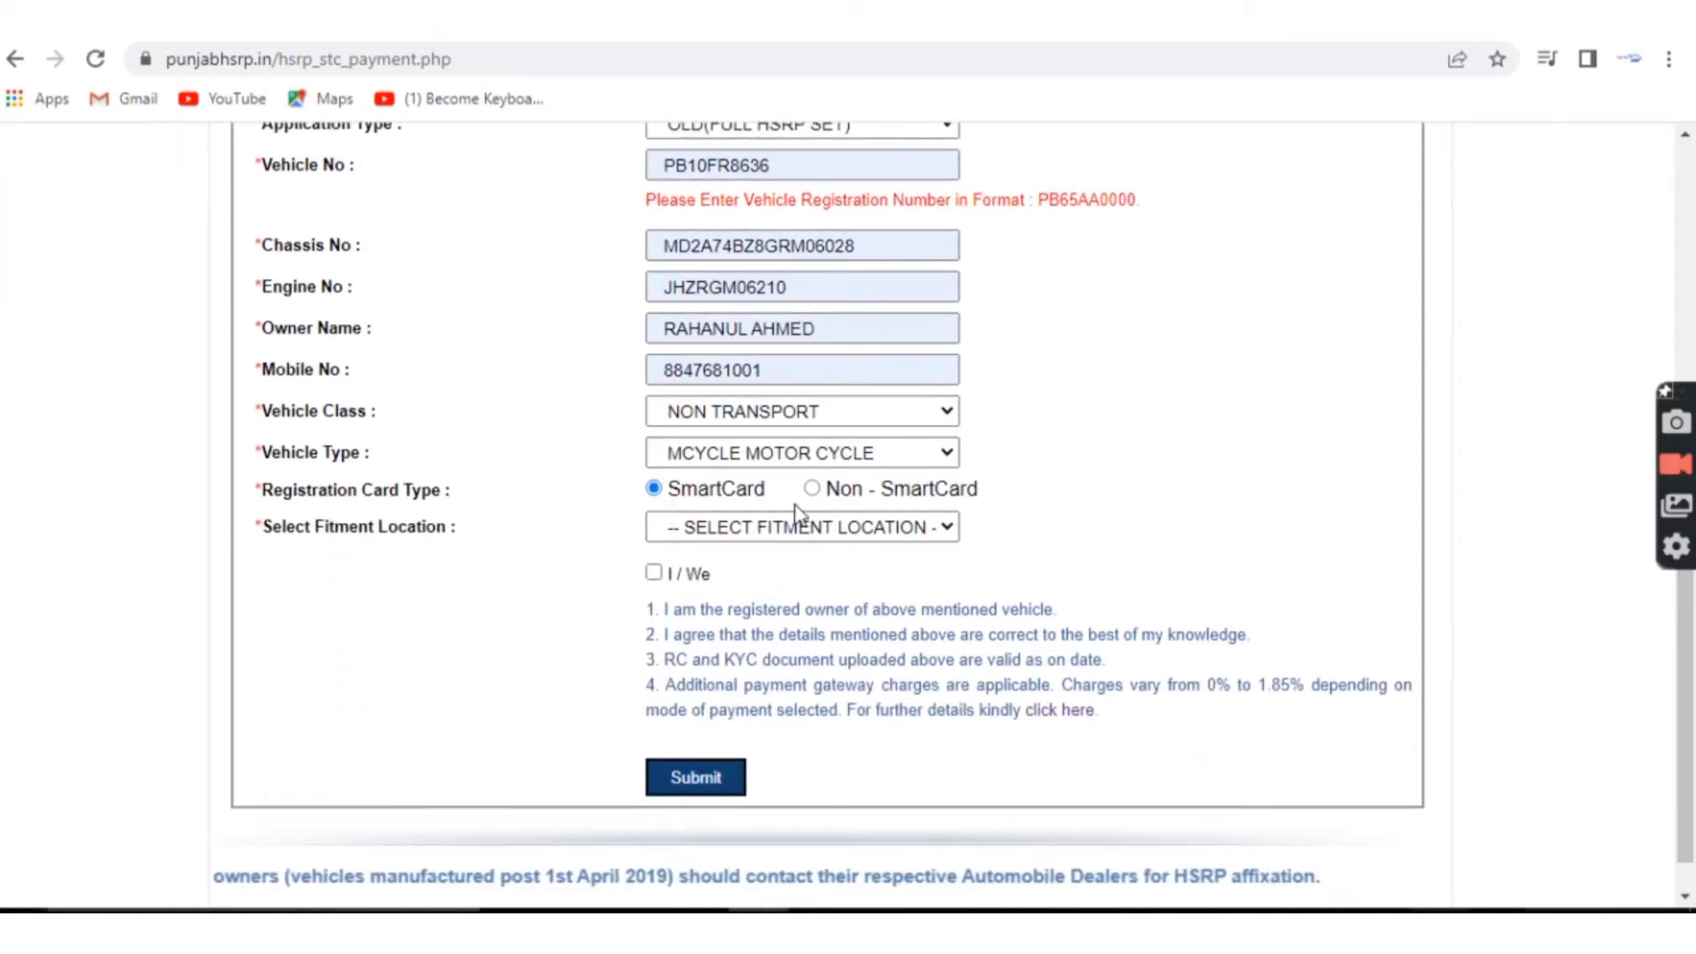
click(728, 534)
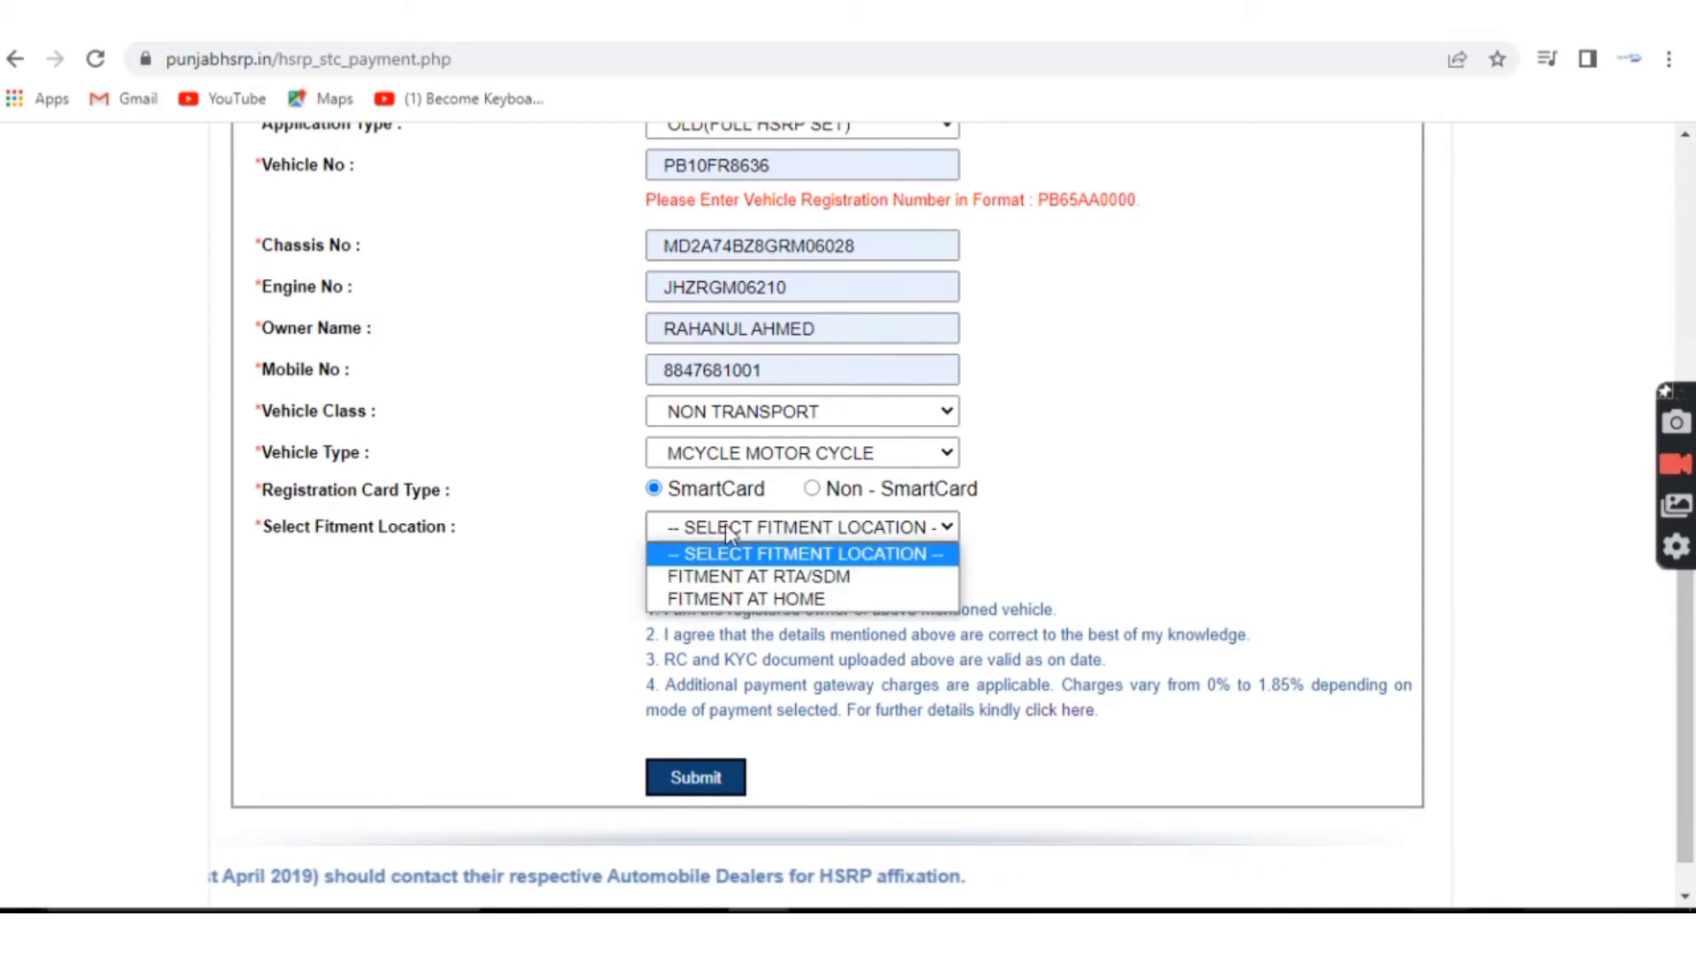
click(810, 581)
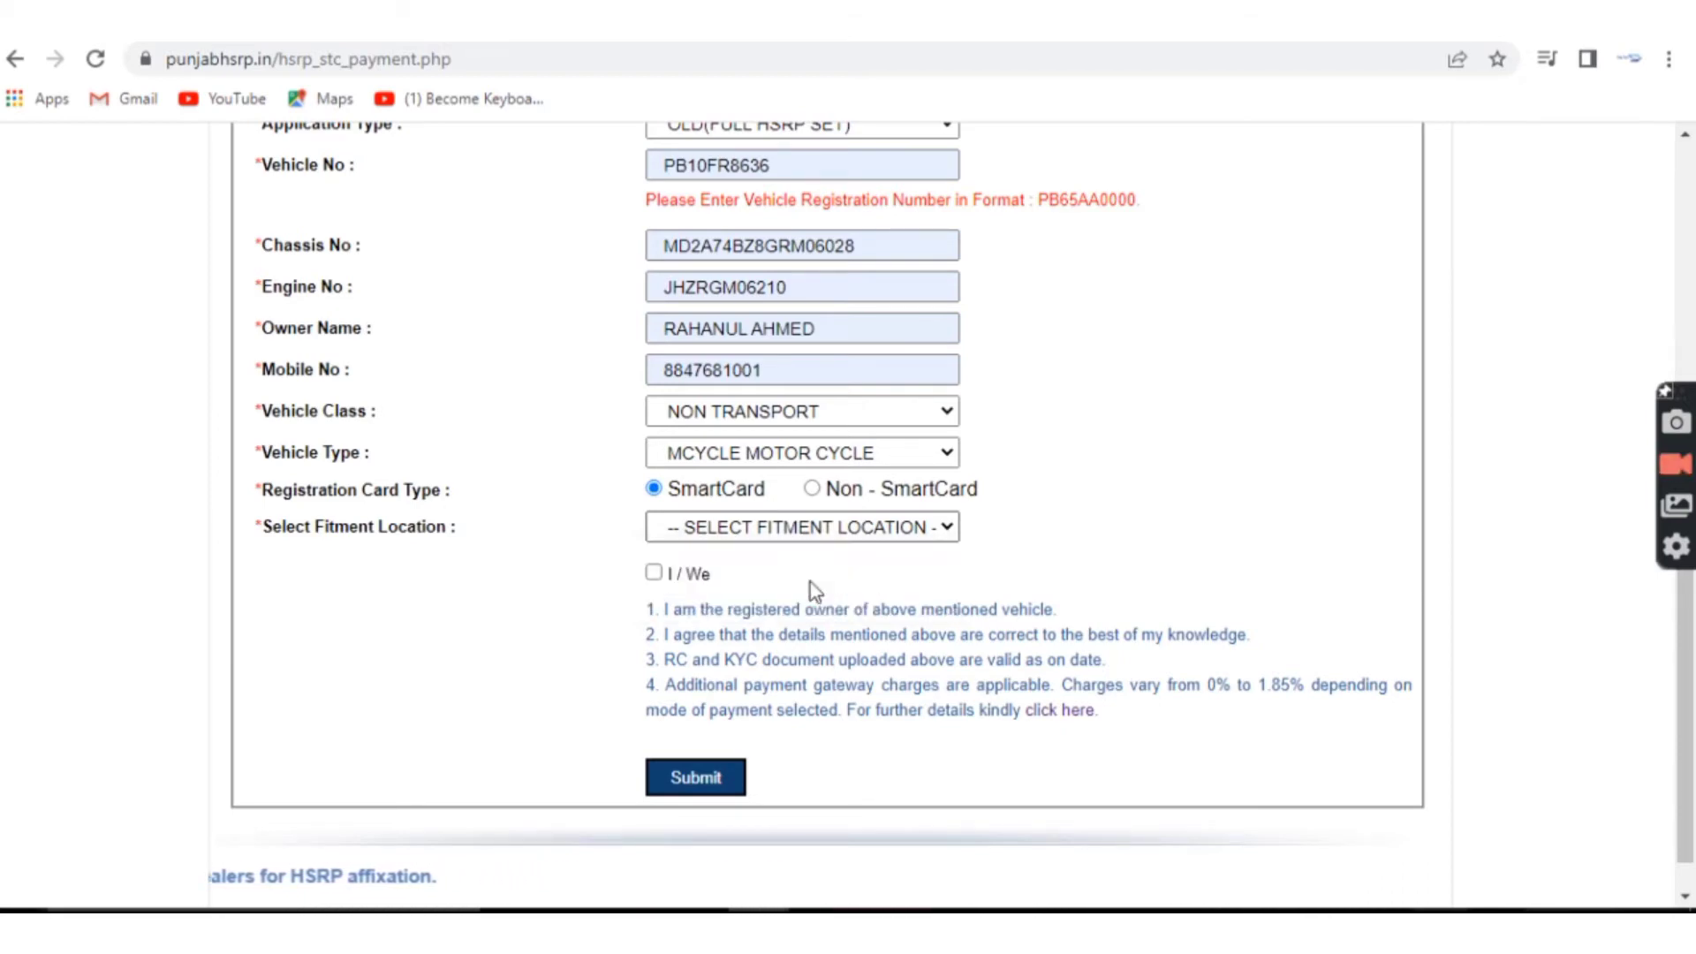
scroll(807, 576, down, 1)
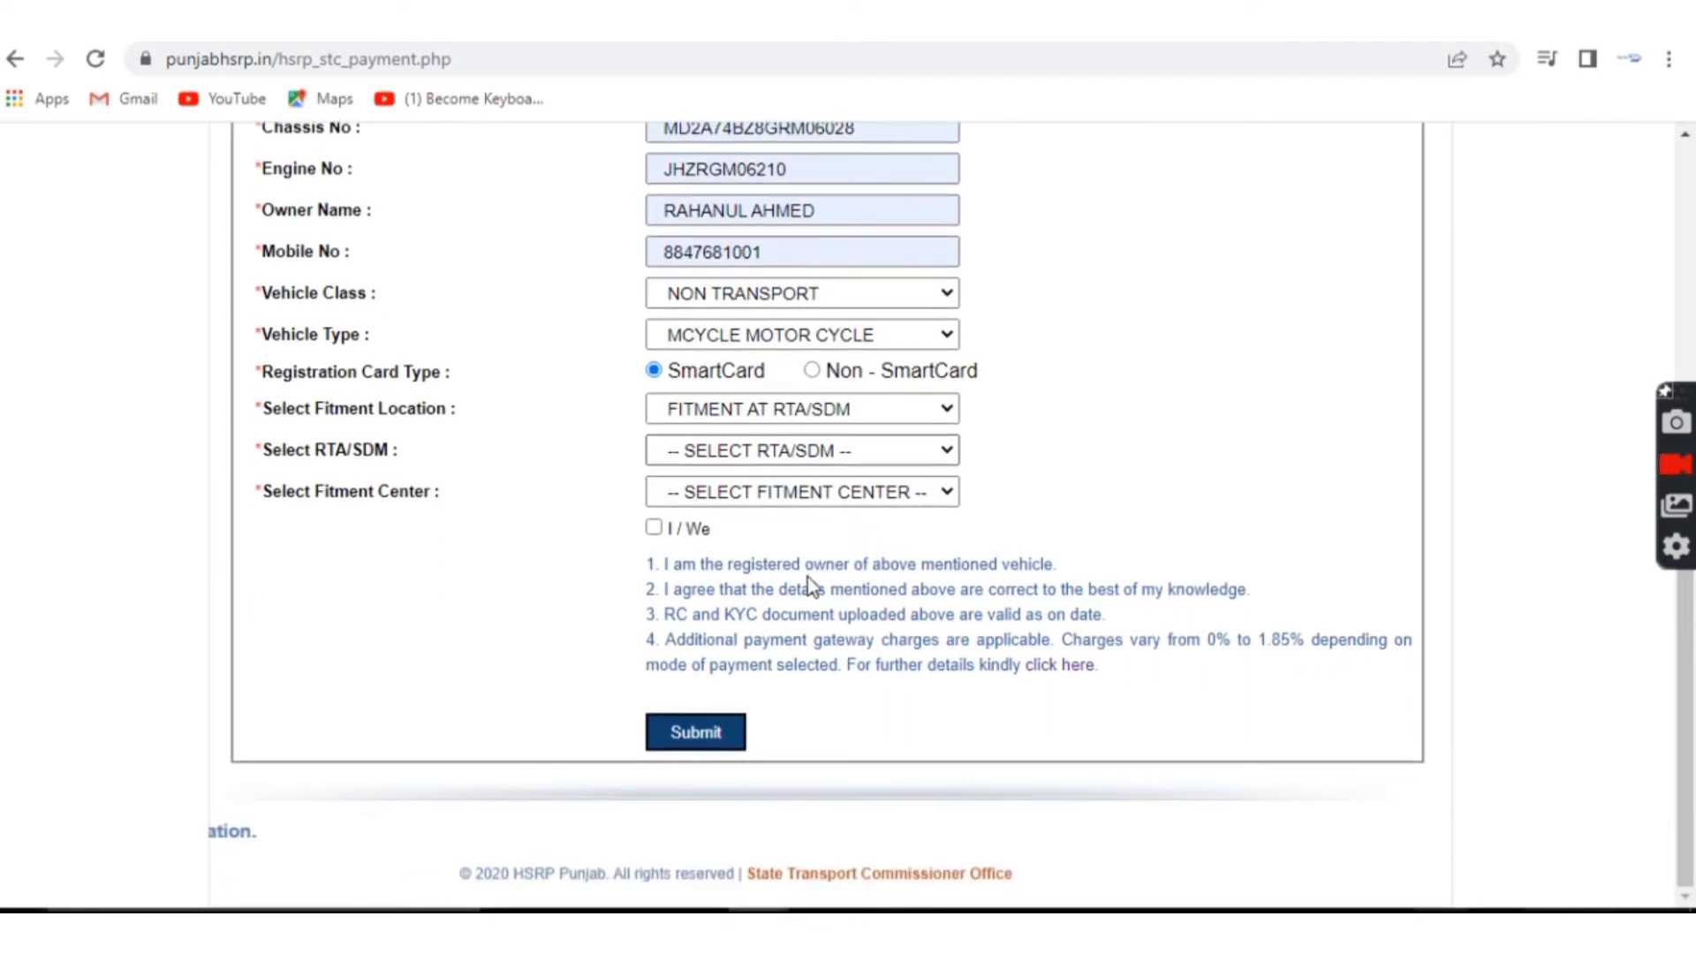
click(834, 449)
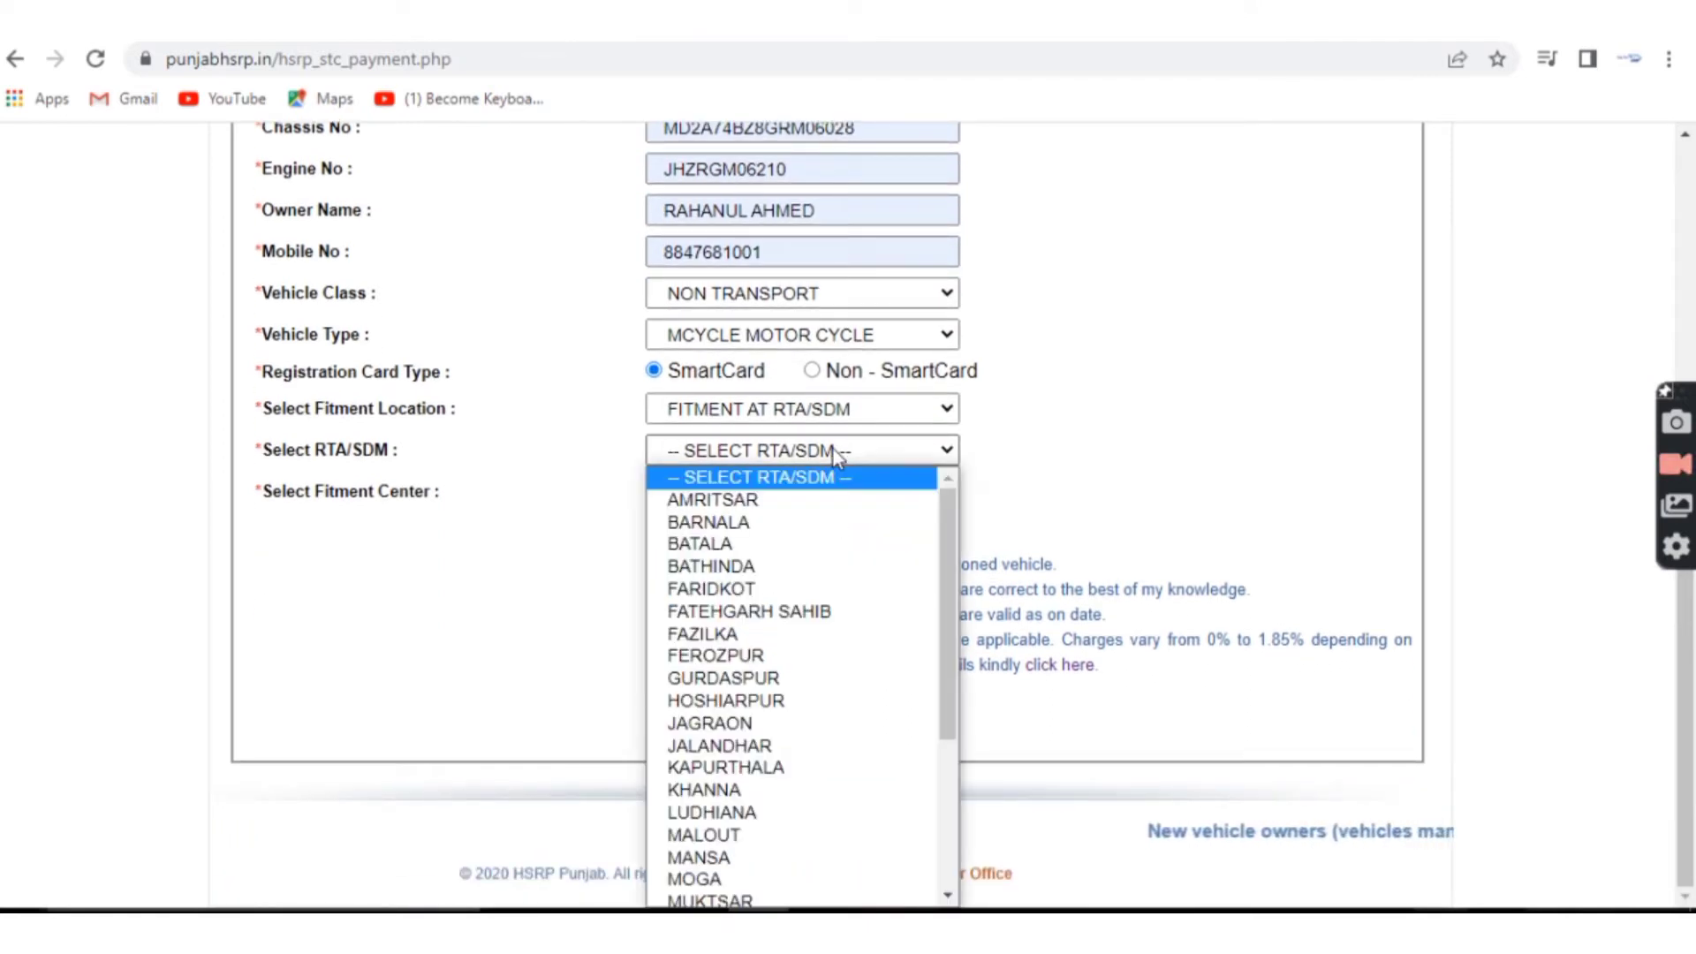
scroll(761, 595, down, 3)
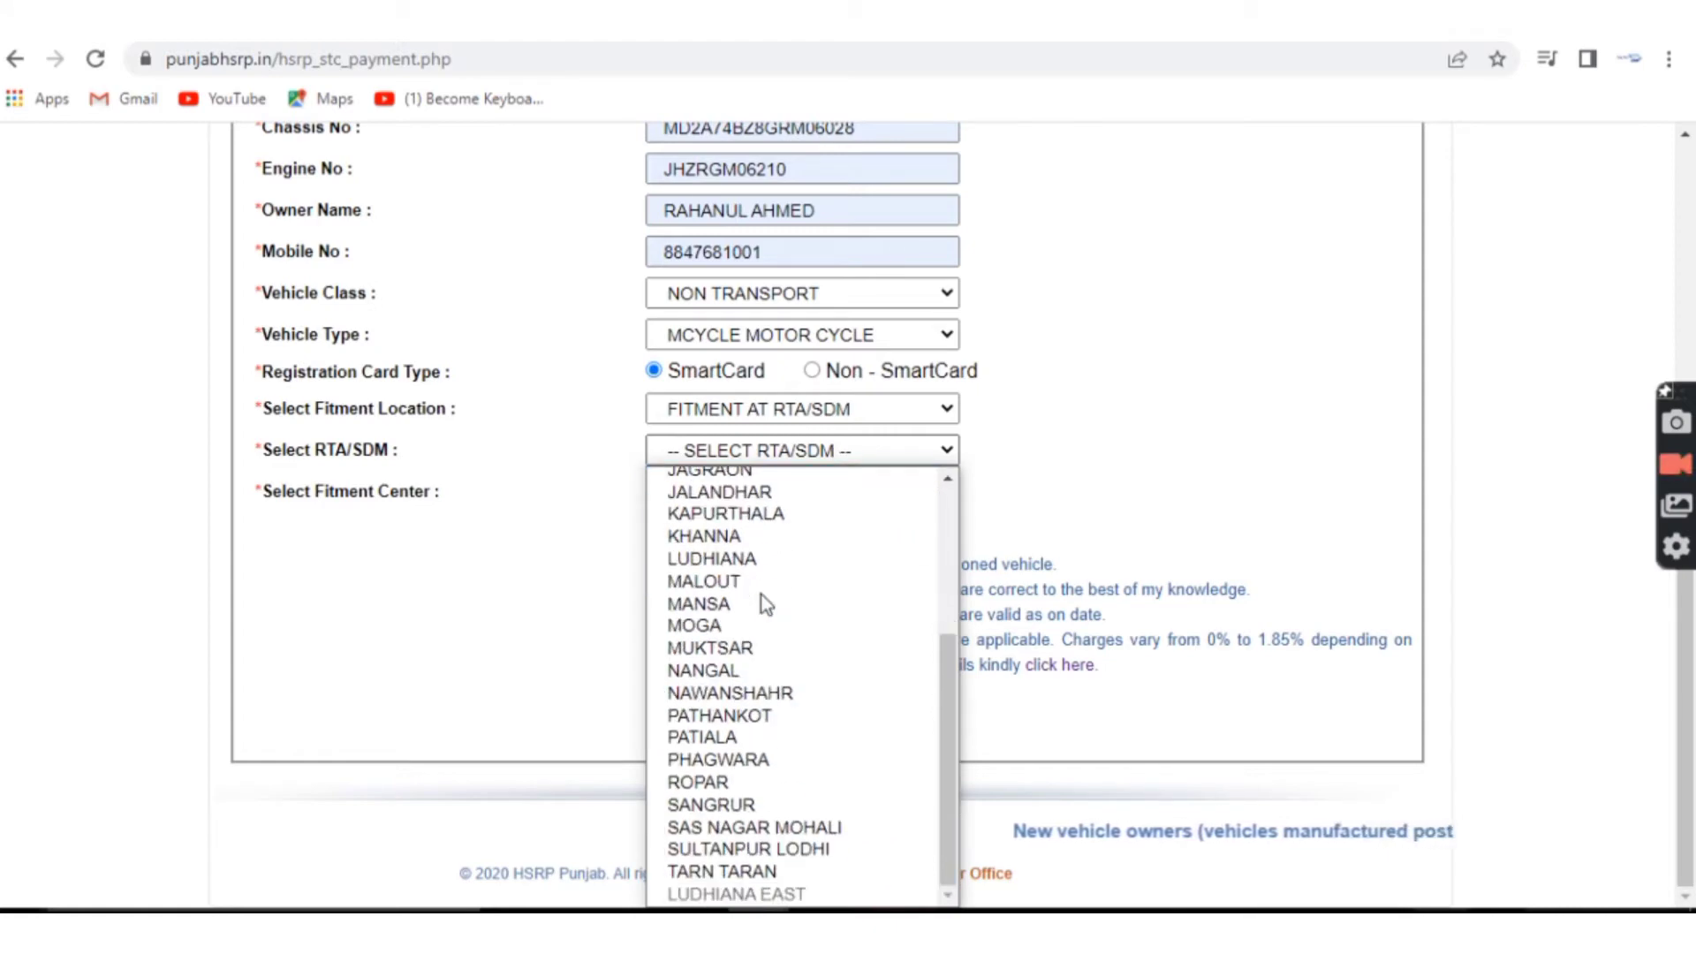
click(717, 556)
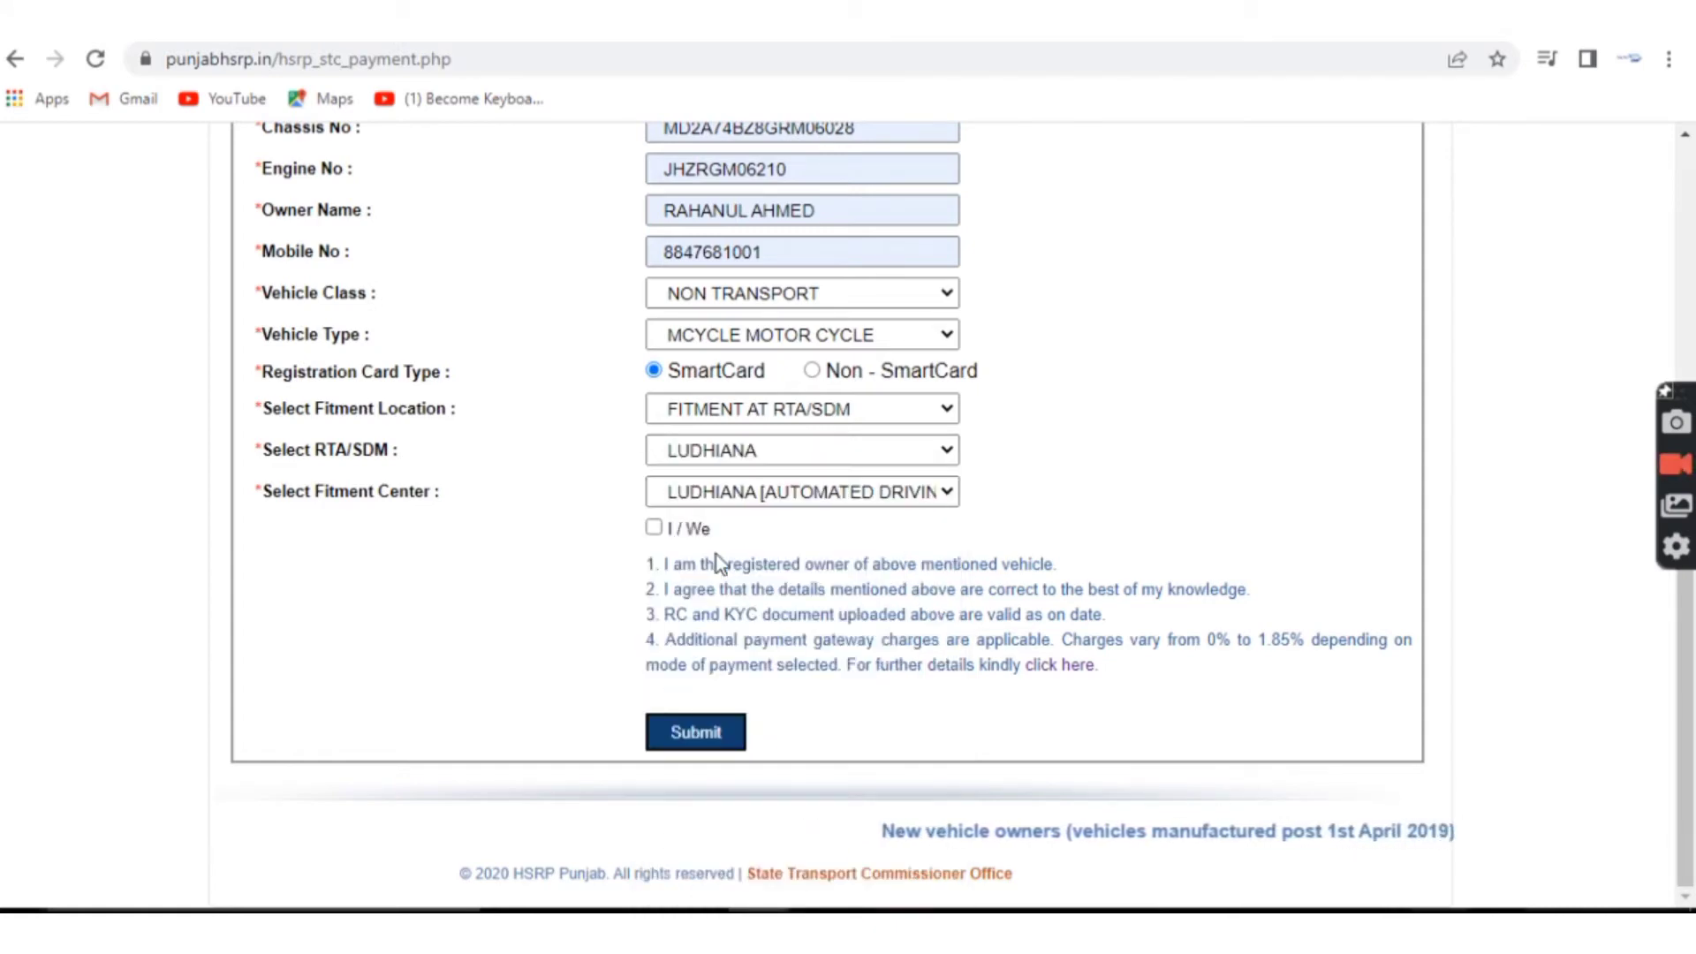
click(841, 493)
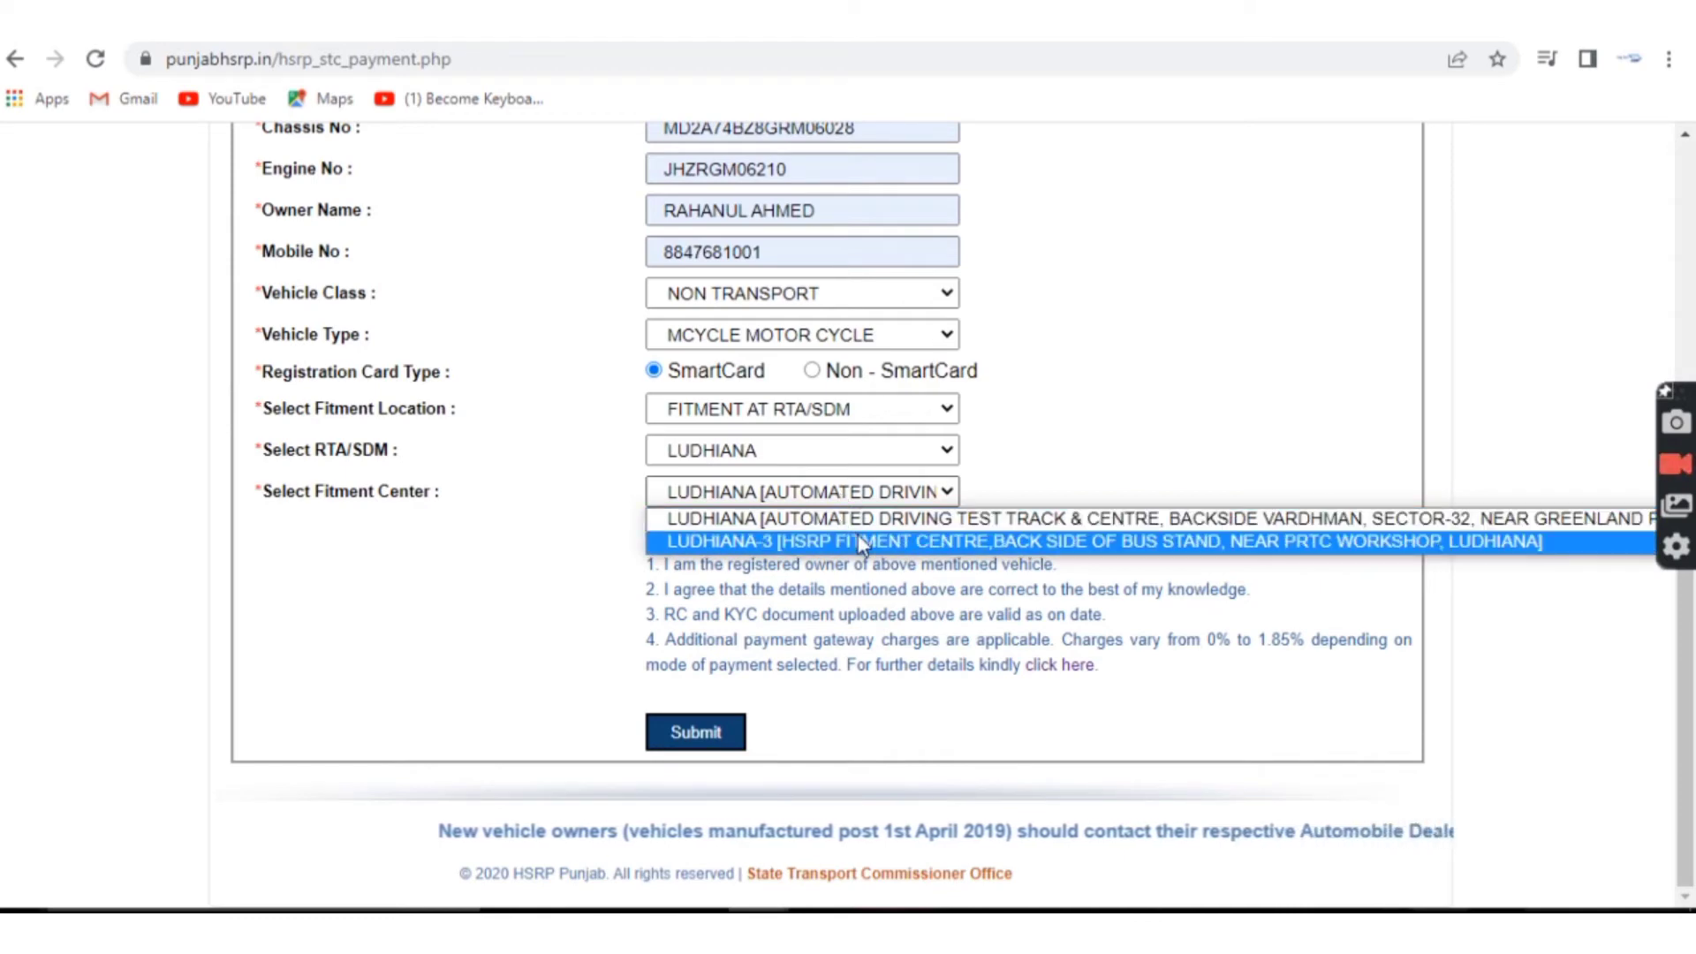
click(855, 523)
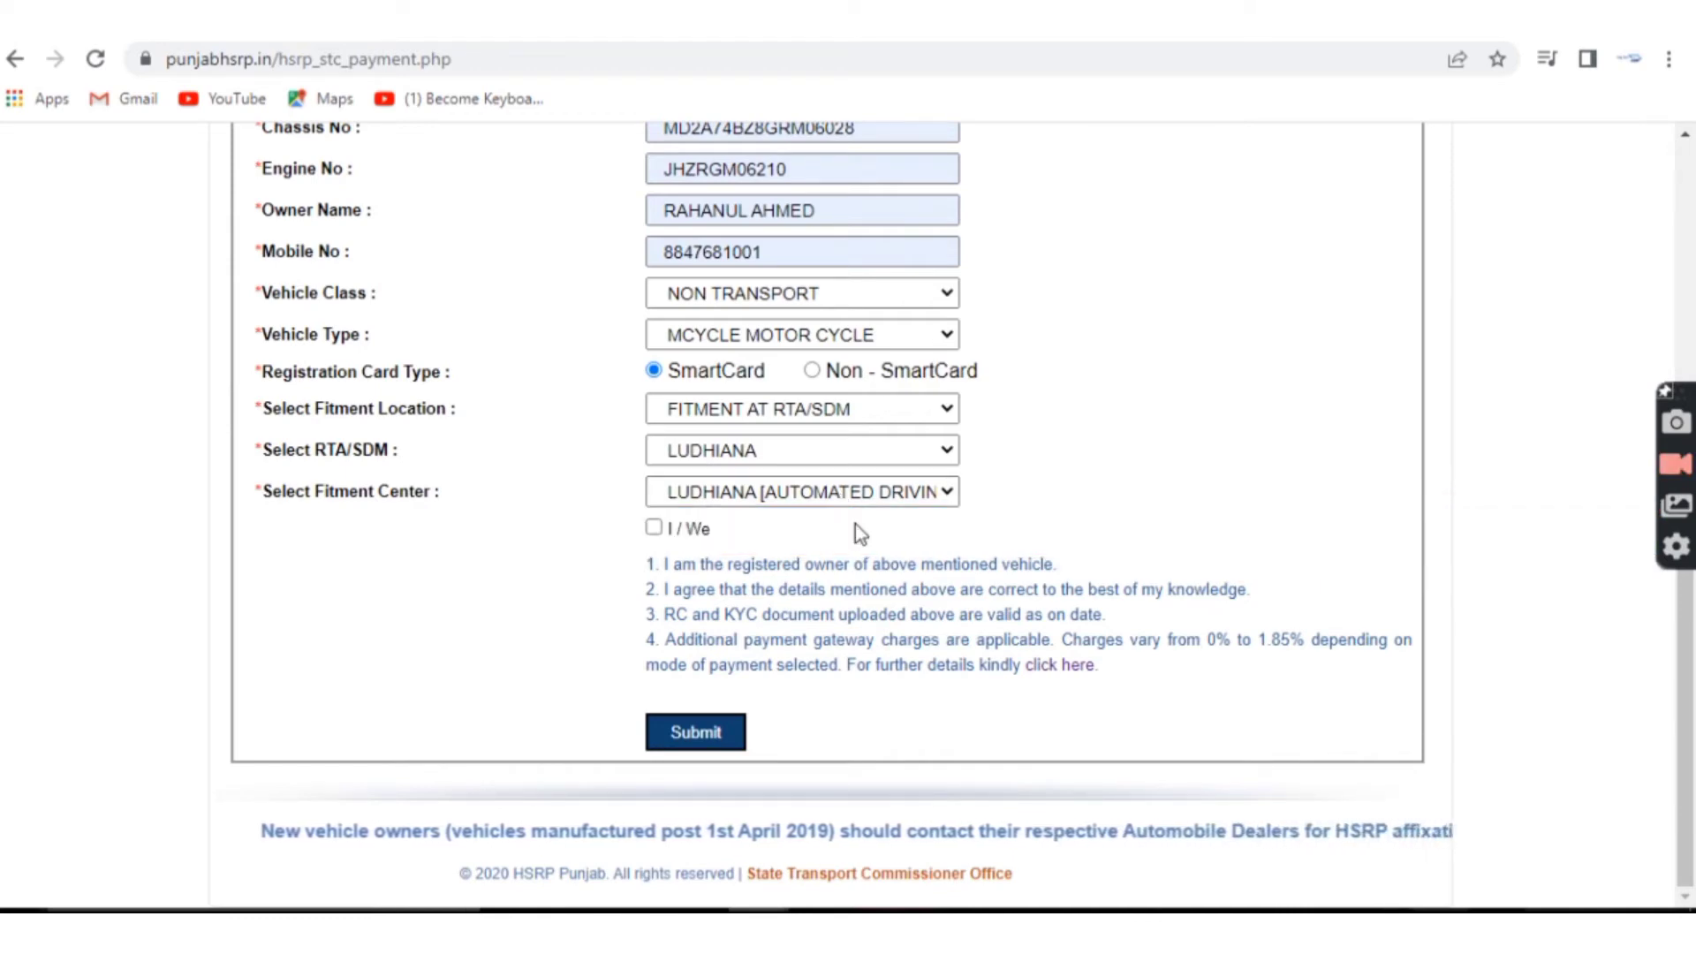
Accept the owner declaration, submit the HSRP application and bring up the details for verification.
click(655, 528)
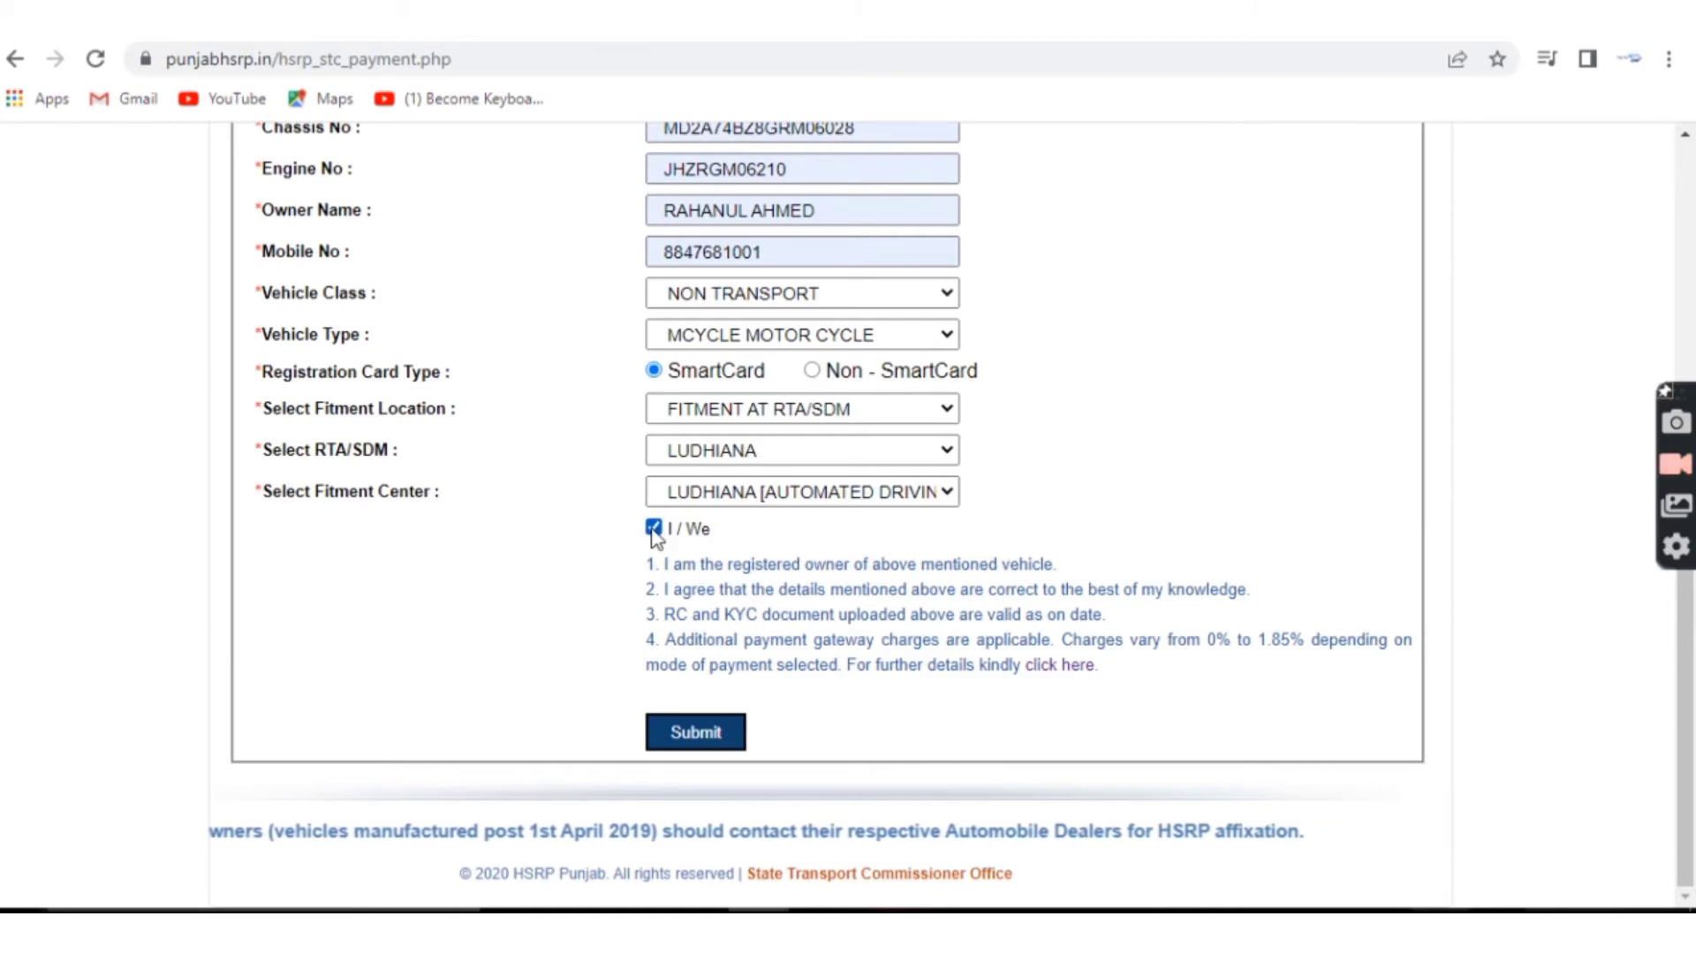
click(709, 735)
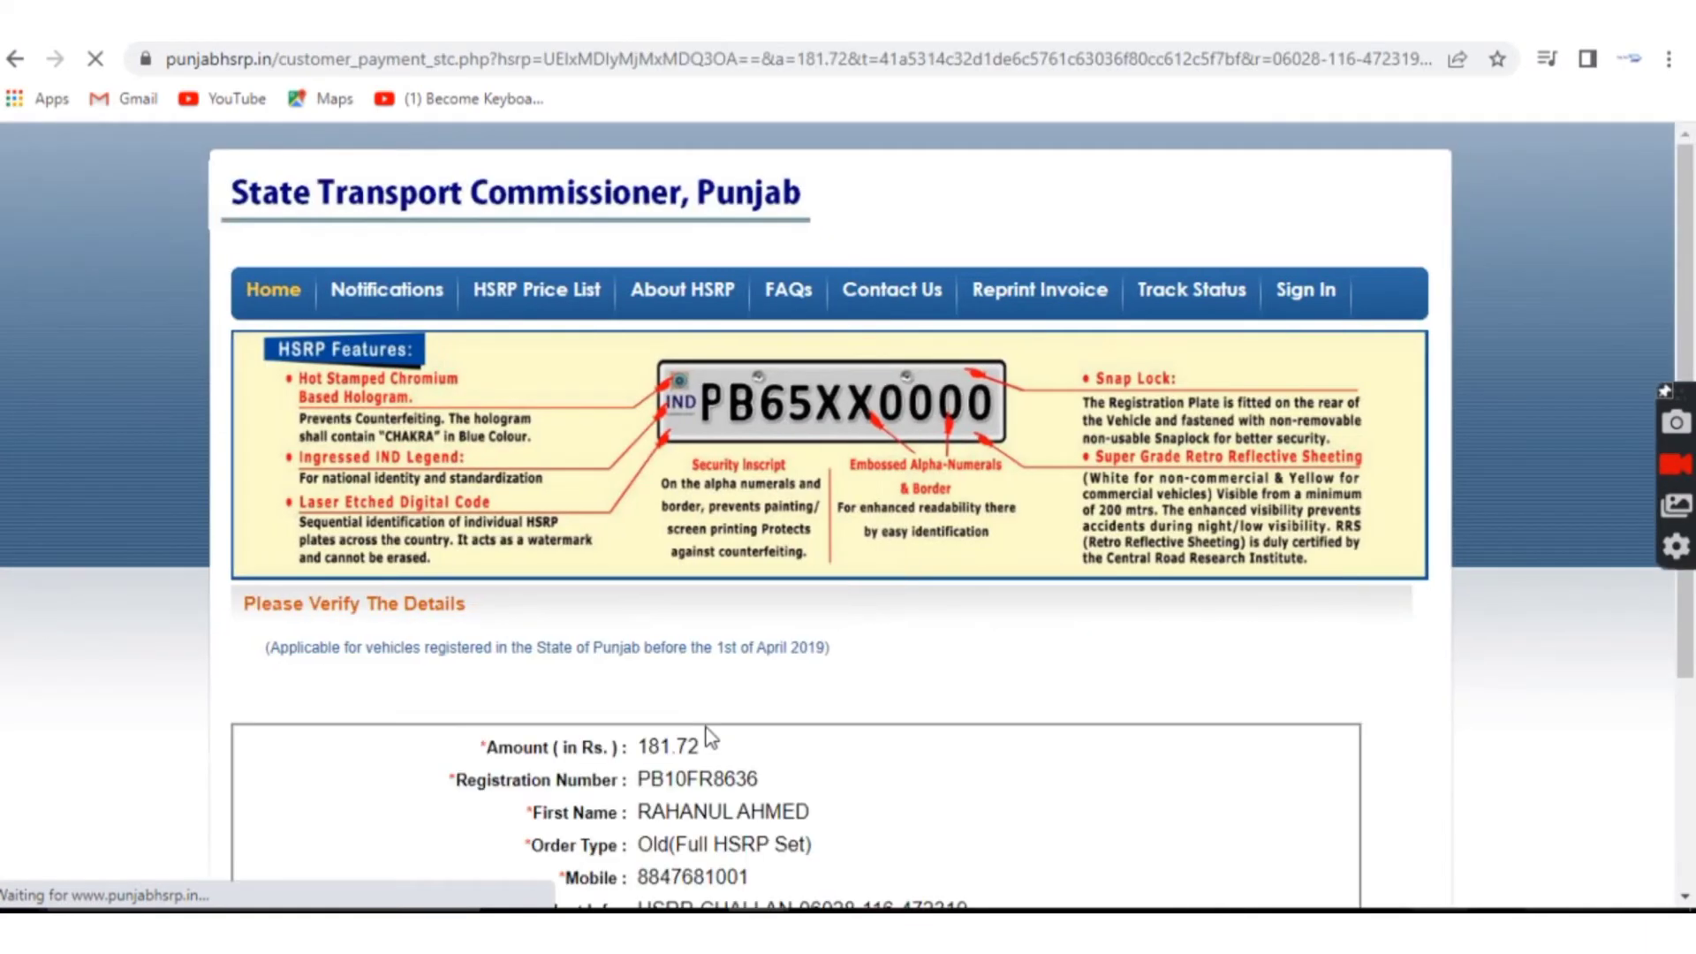
scroll(889, 633, down, 3)
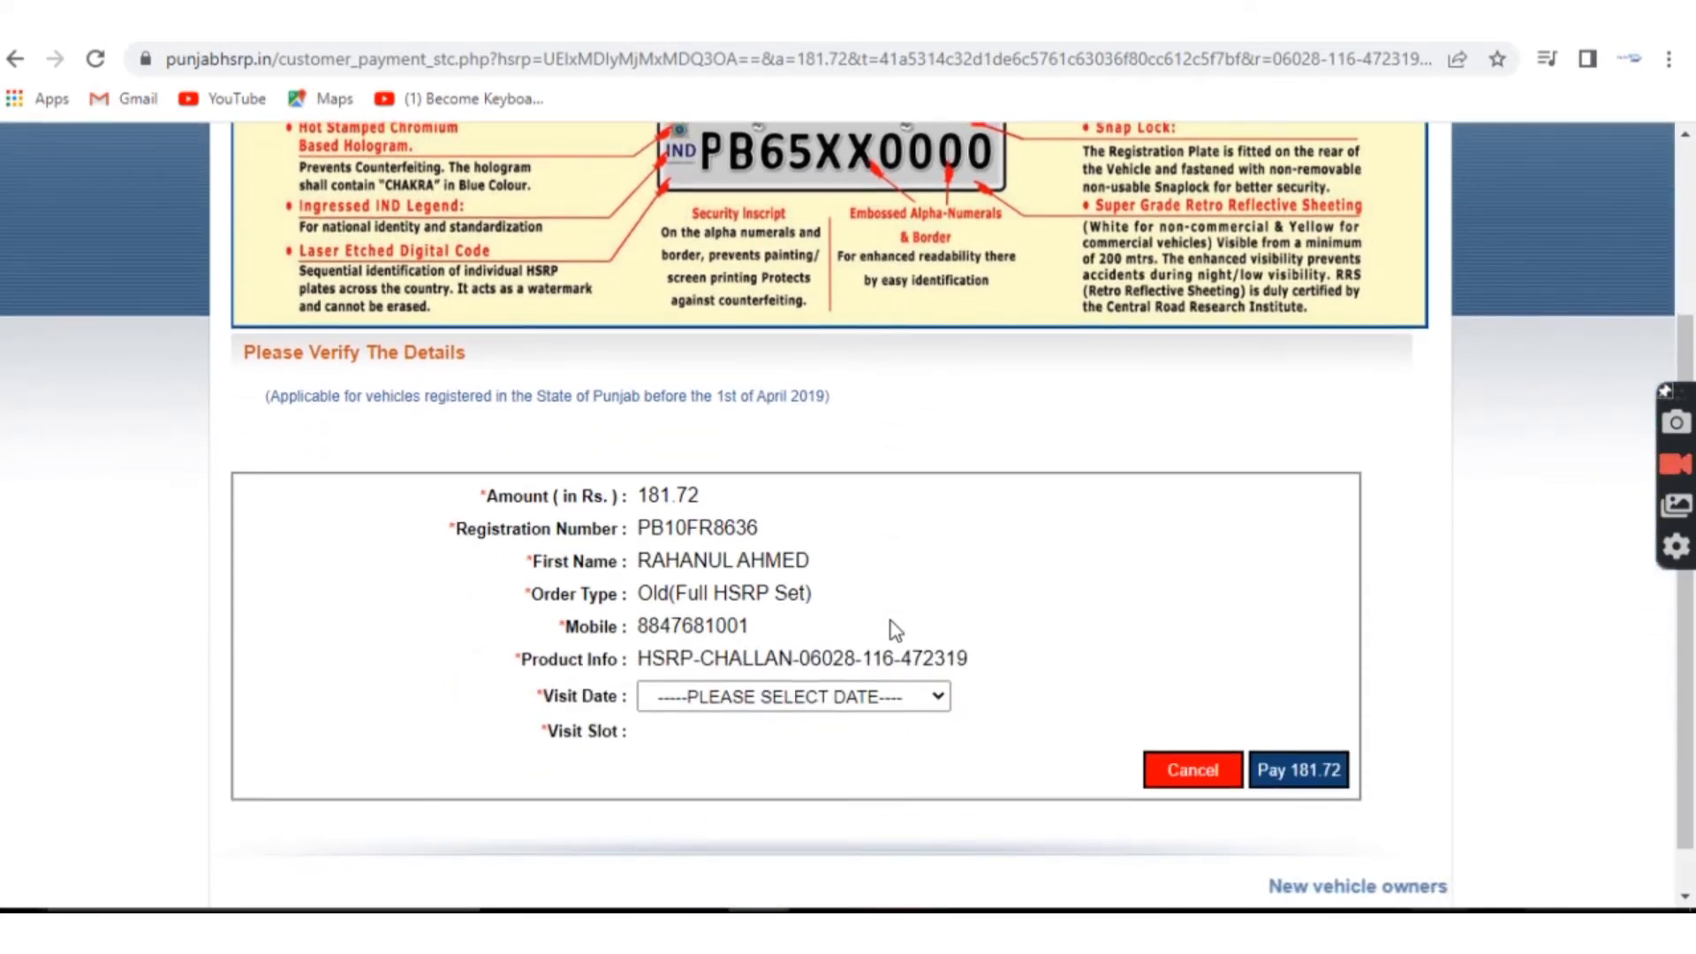
scroll(893, 628, down, 1)
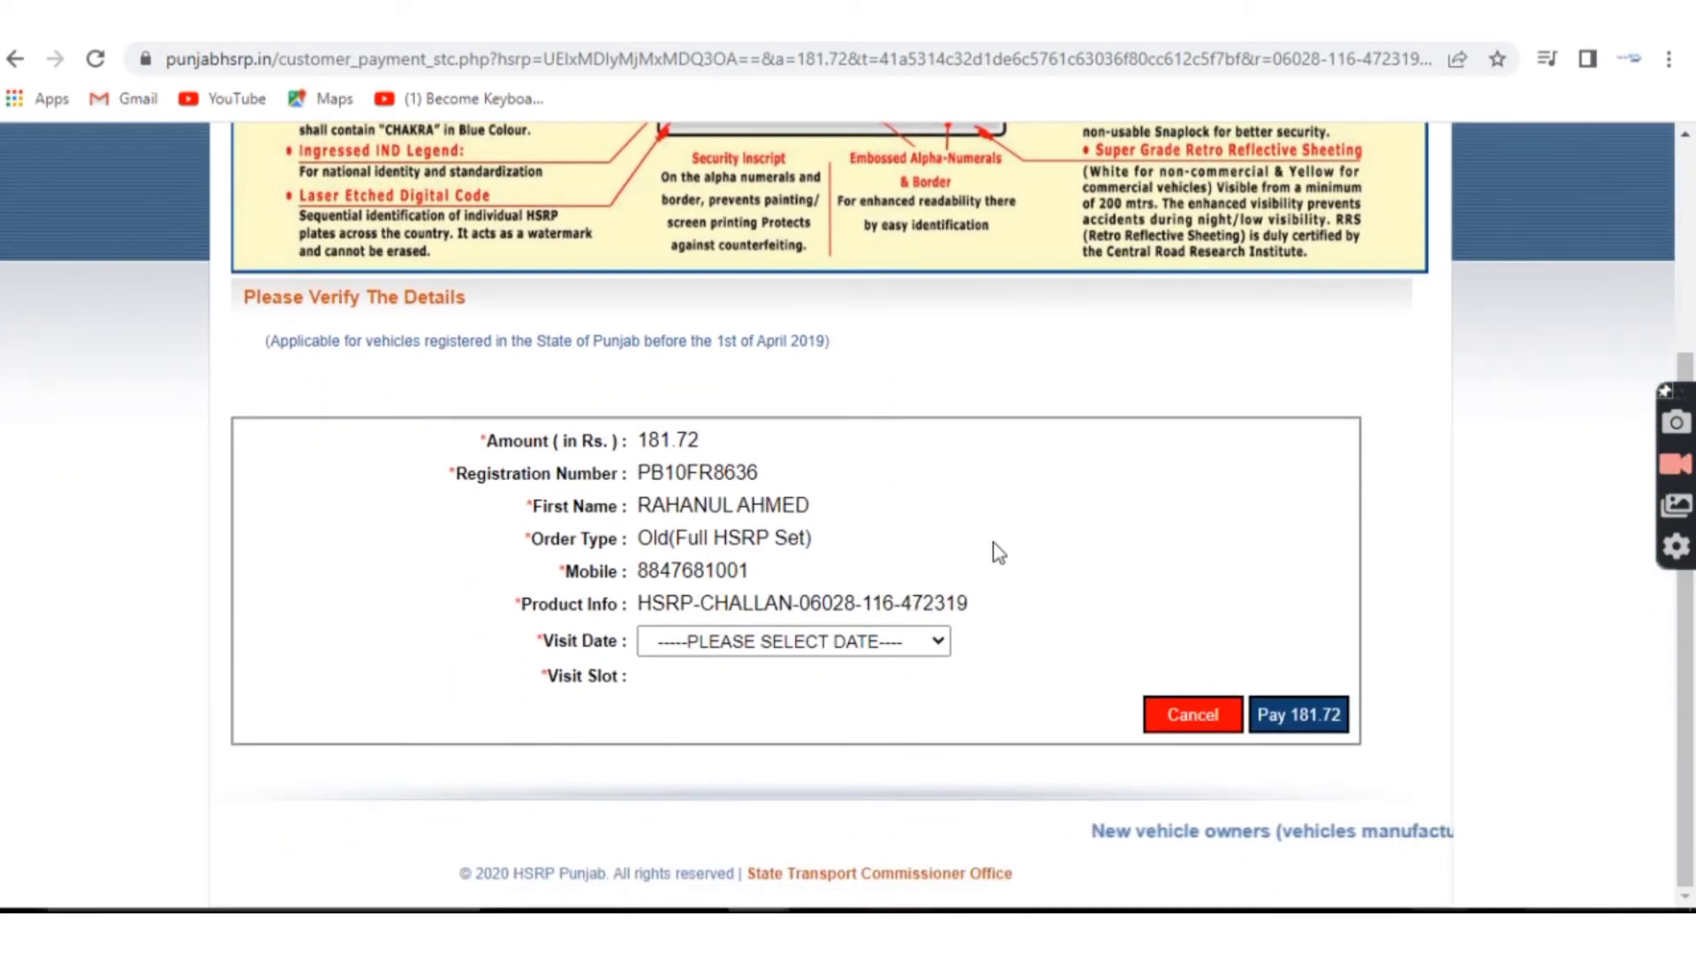
Set the visit date to 30 MAY 2022 (MON) and choose the 09:30 AM-11:30 AM visit slot.
click(833, 645)
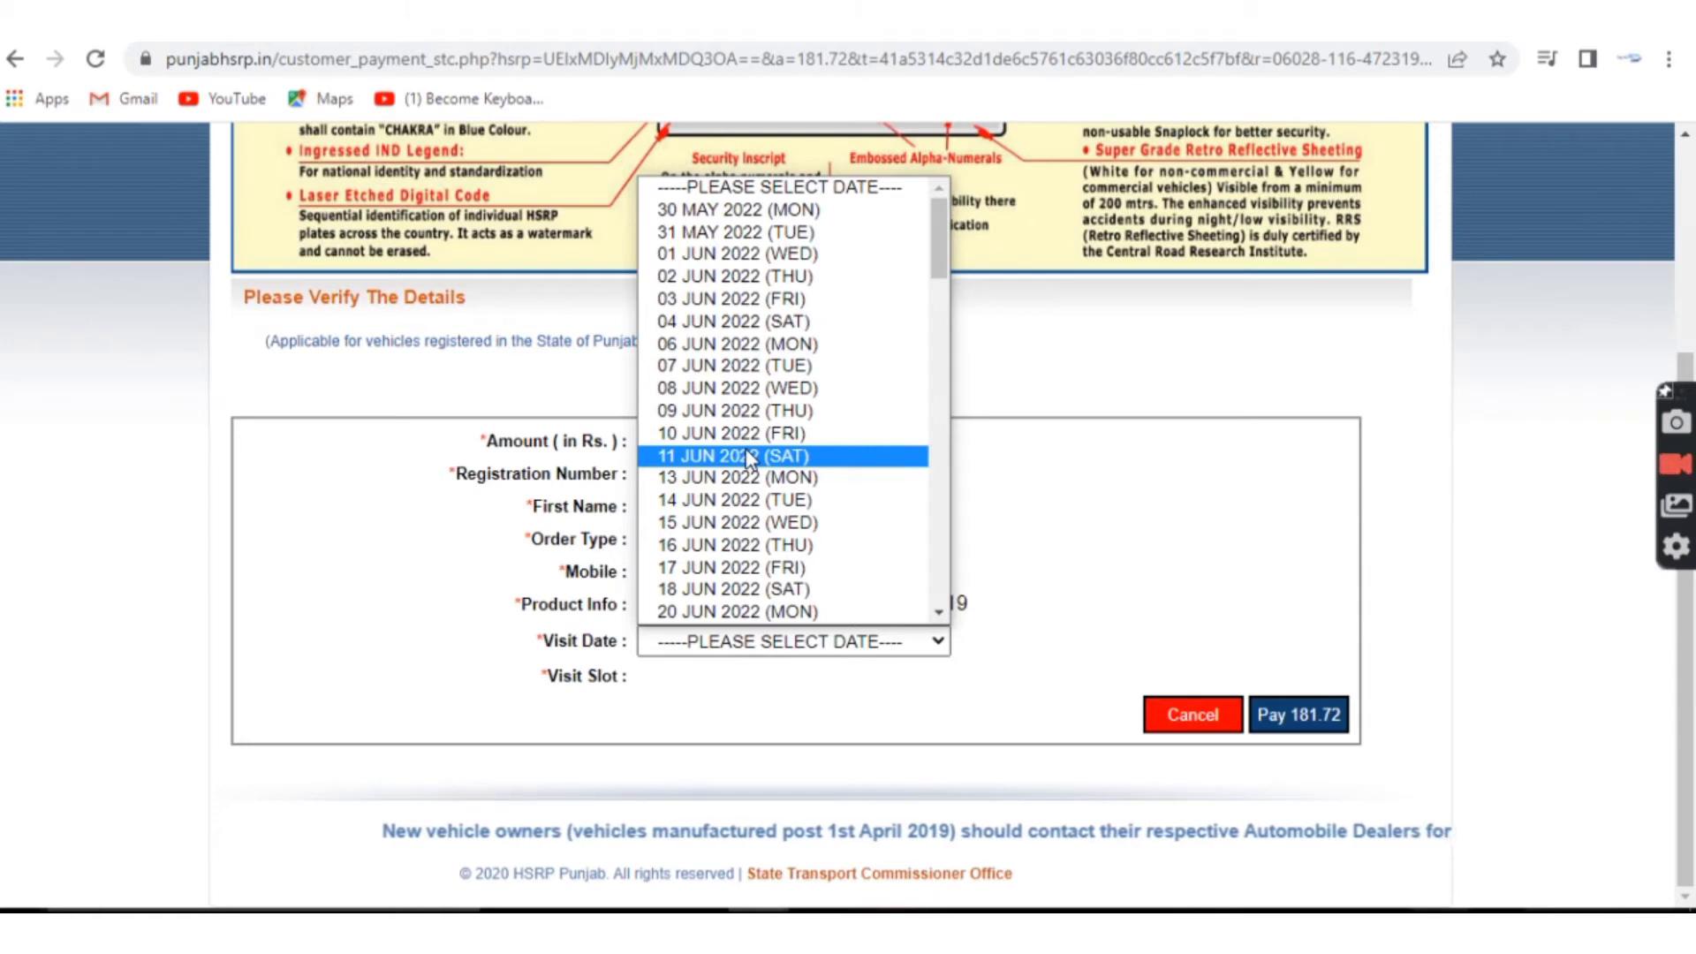
click(802, 217)
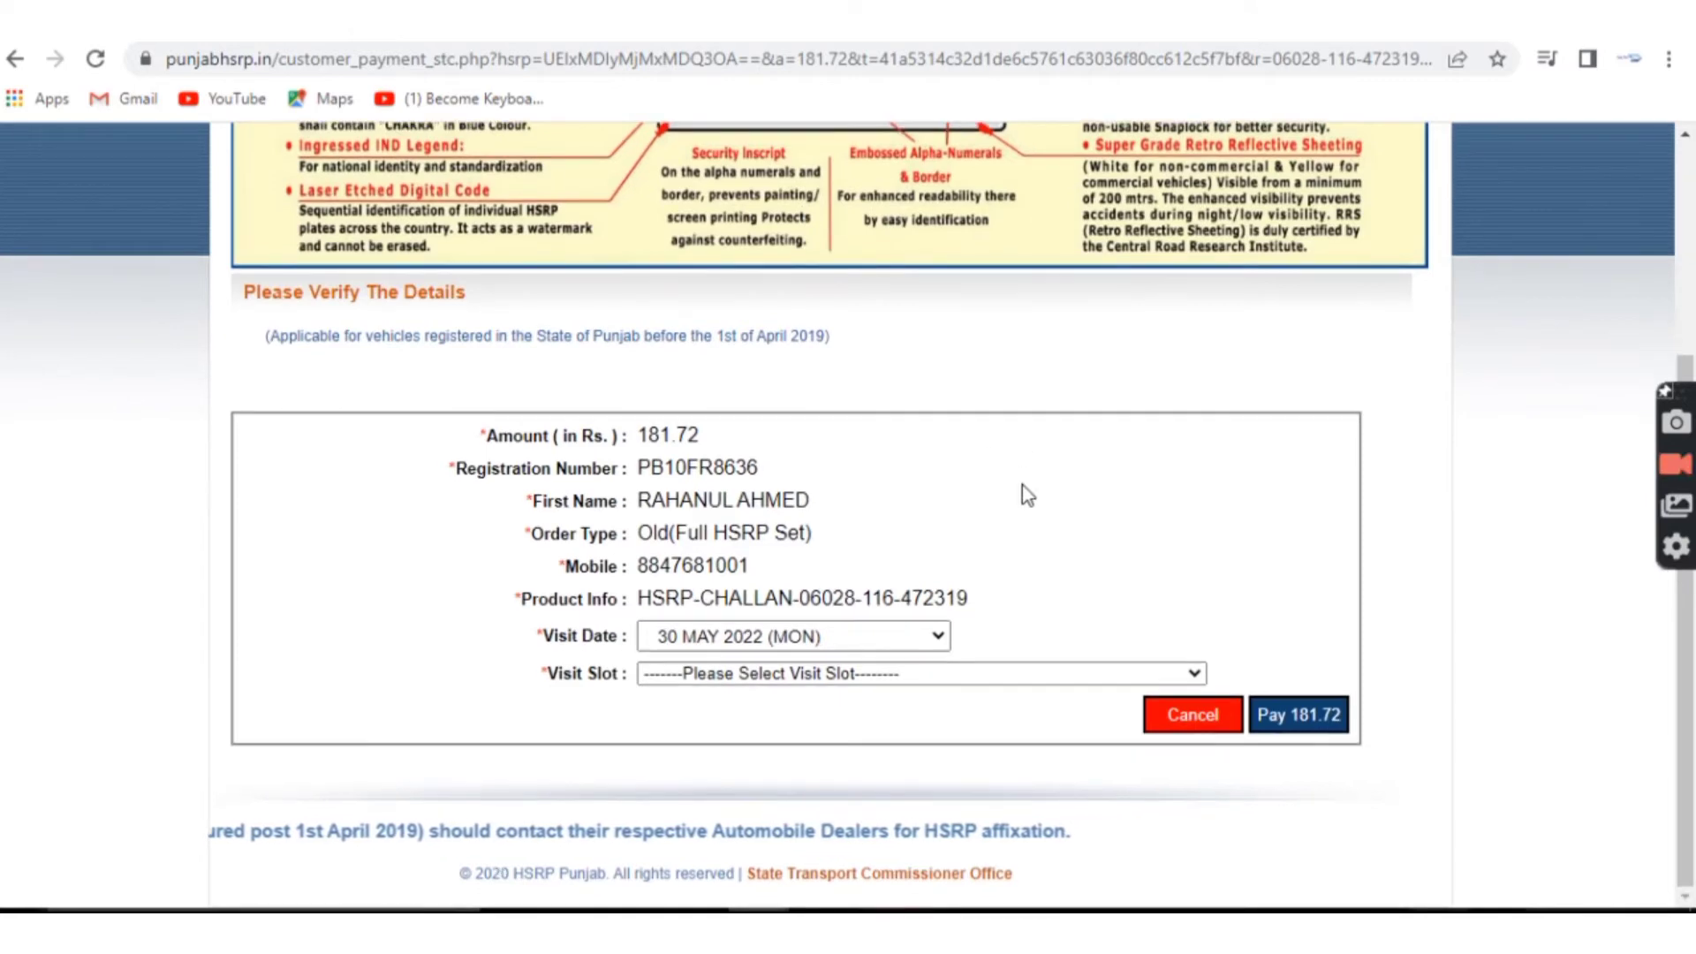
click(980, 680)
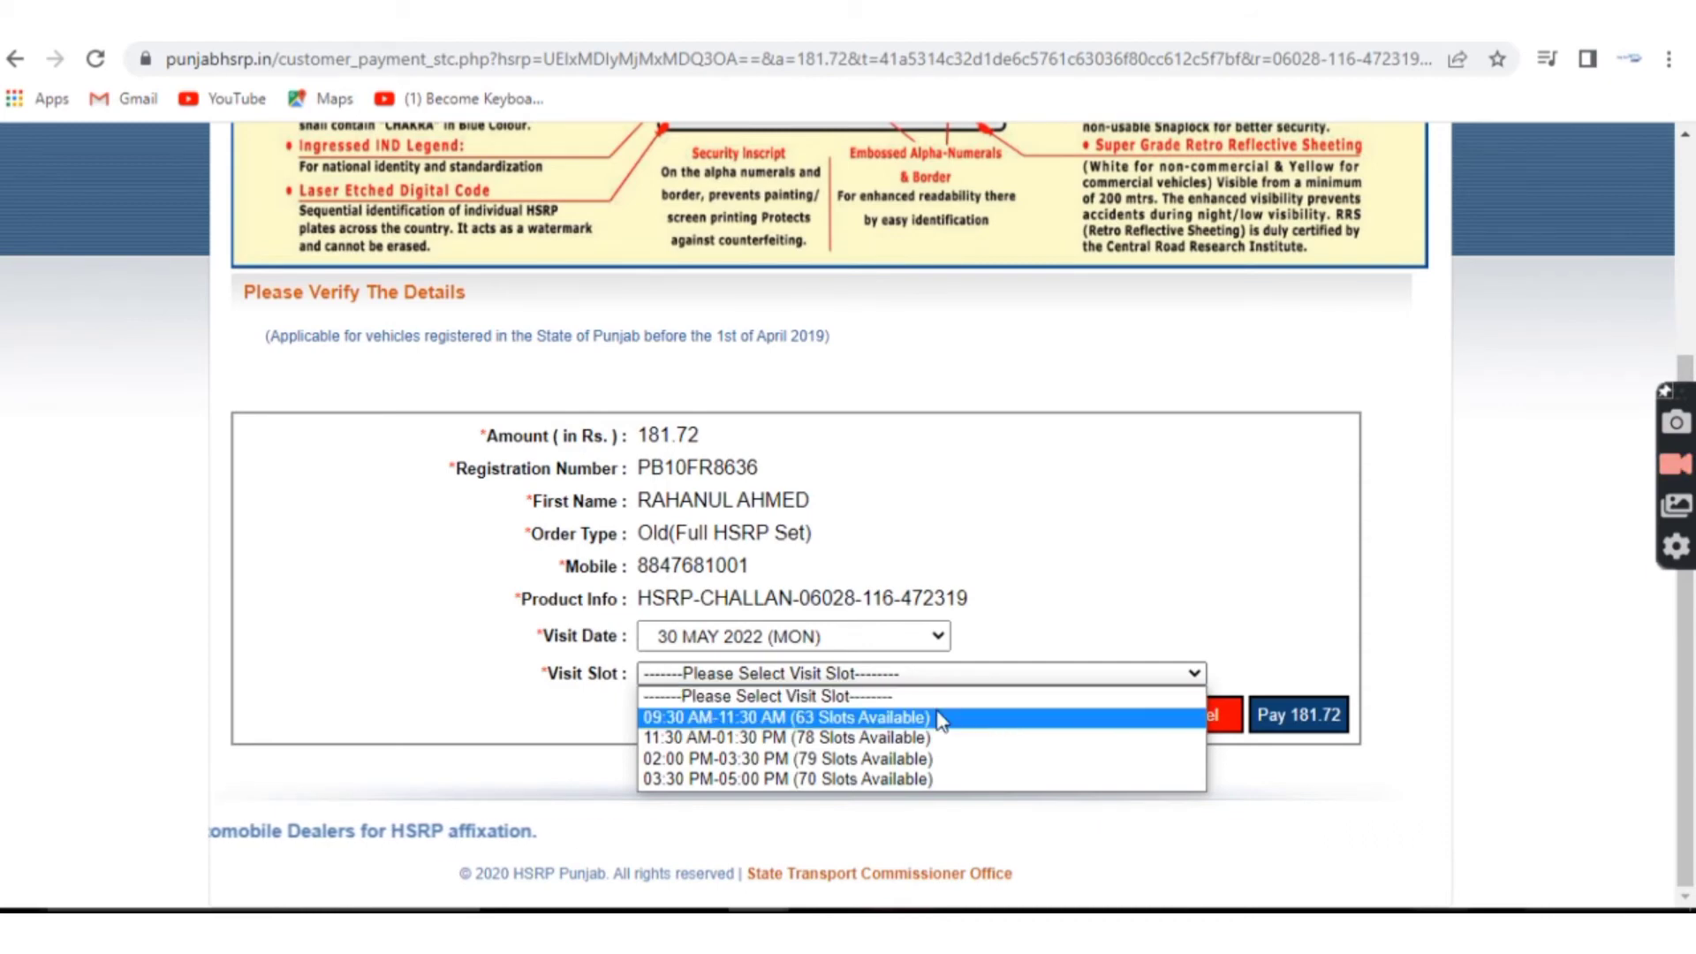
click(886, 720)
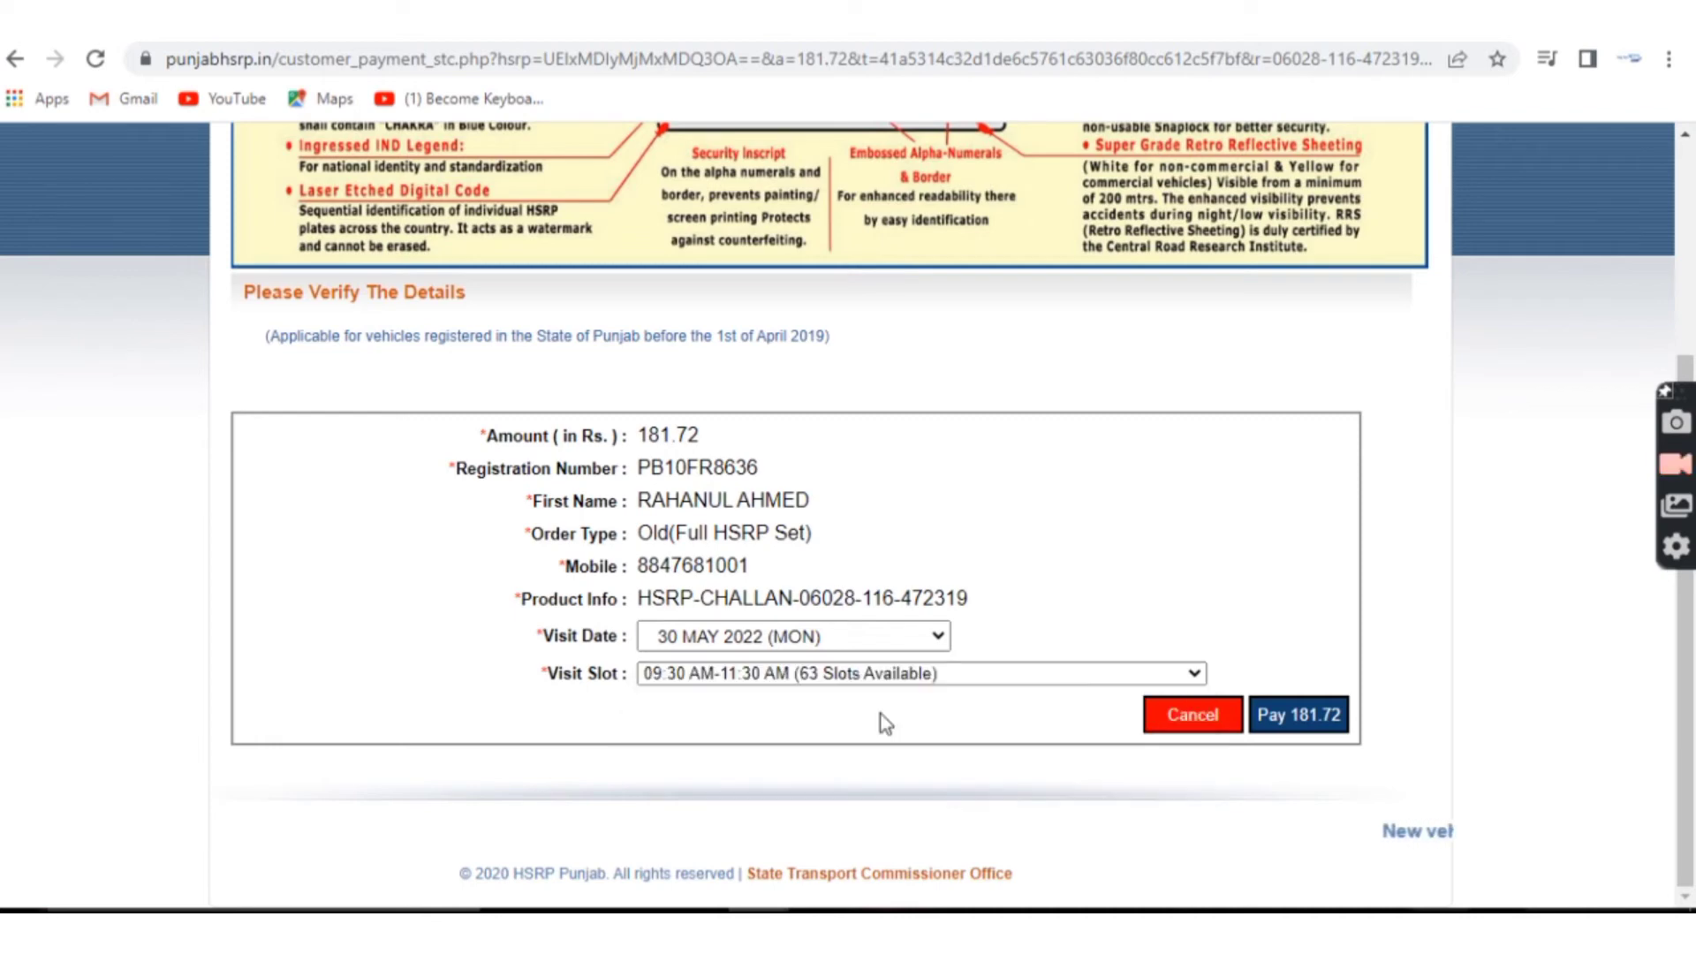
Proceed to payment of the 181.72 fee, choose QR payment with BHIM UPI and reveal the QR code for scanning.
click(1307, 717)
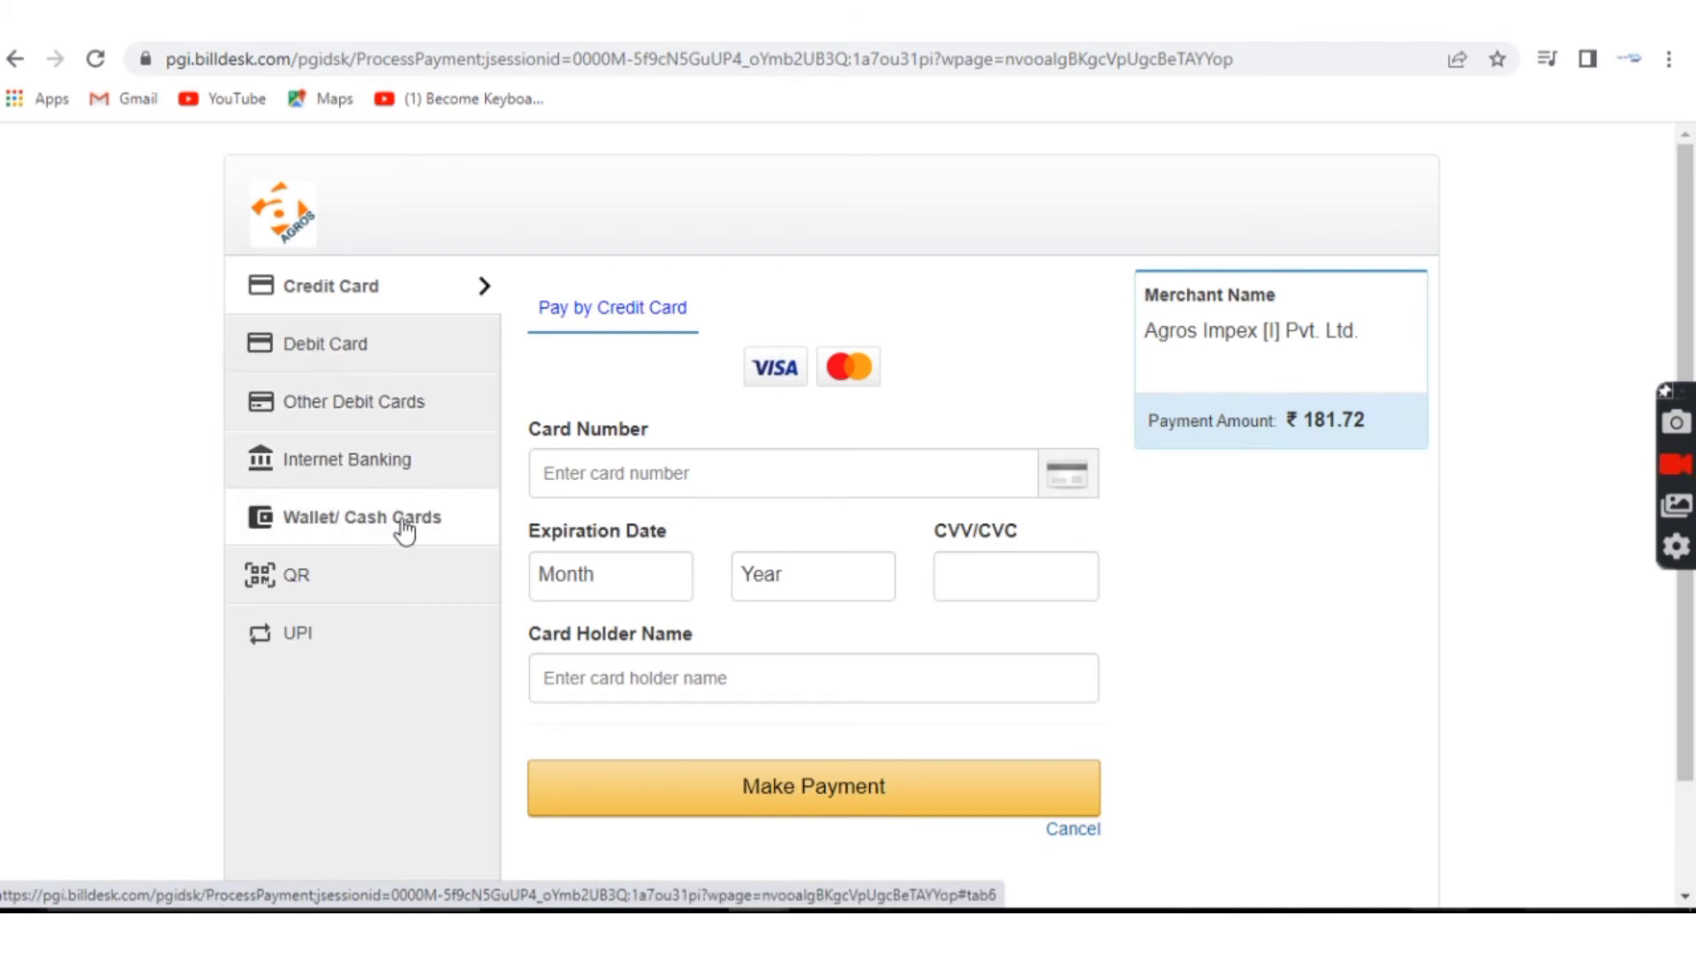
click(386, 594)
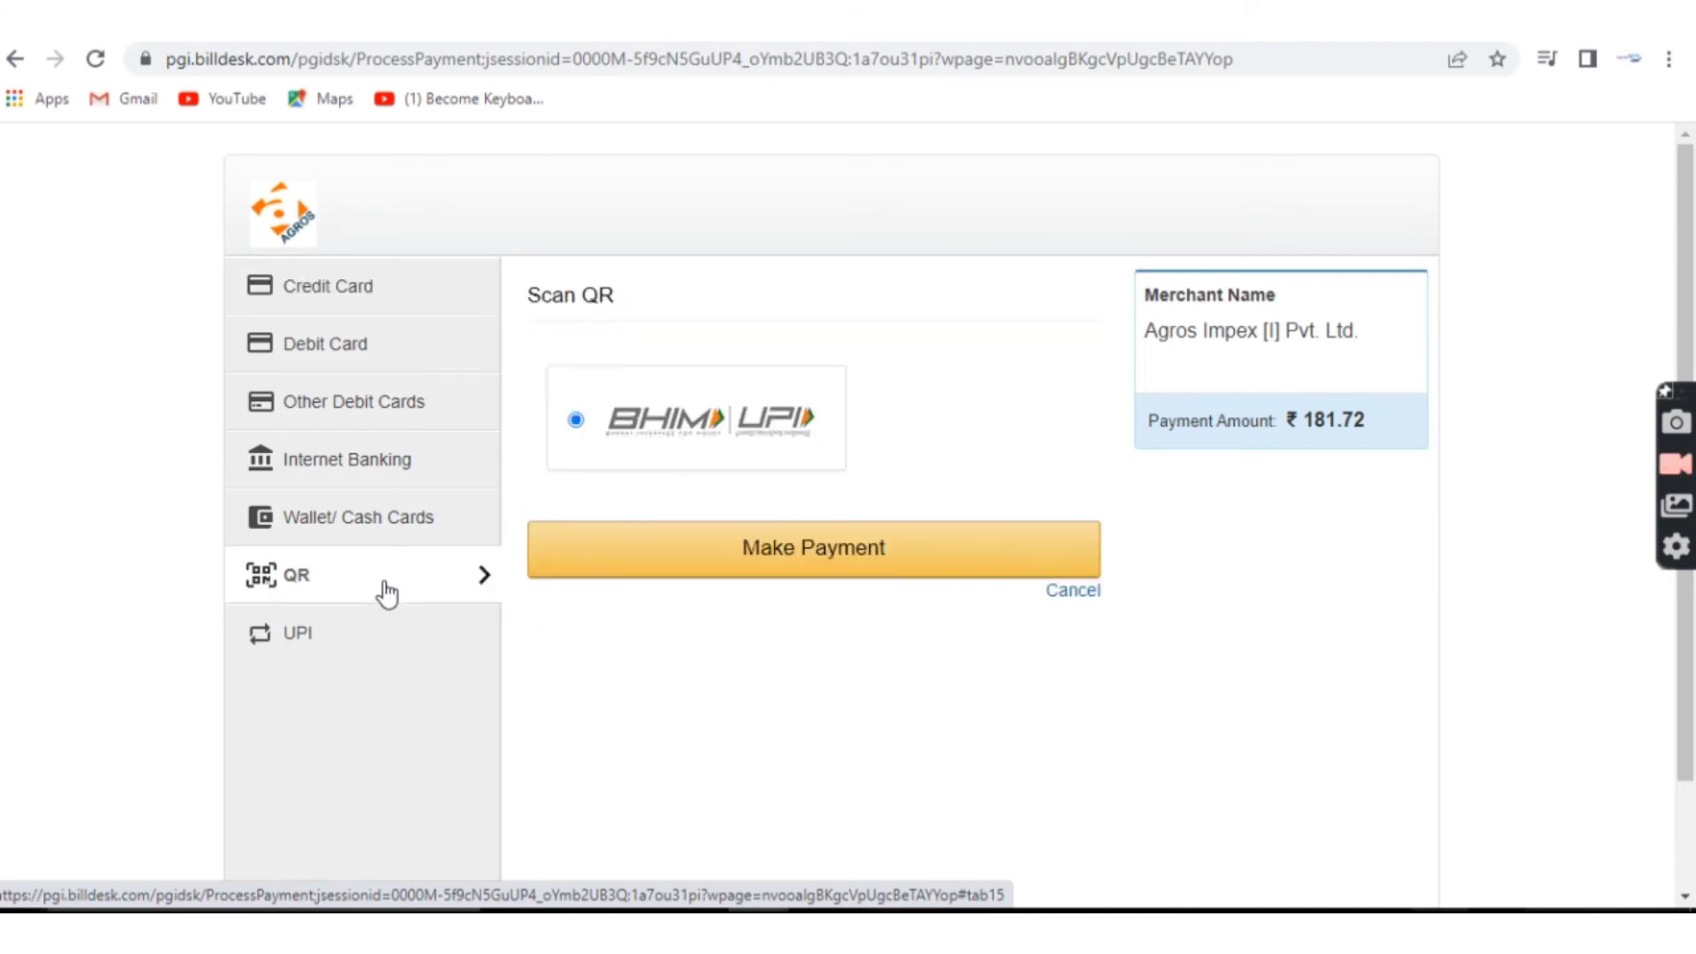
click(730, 547)
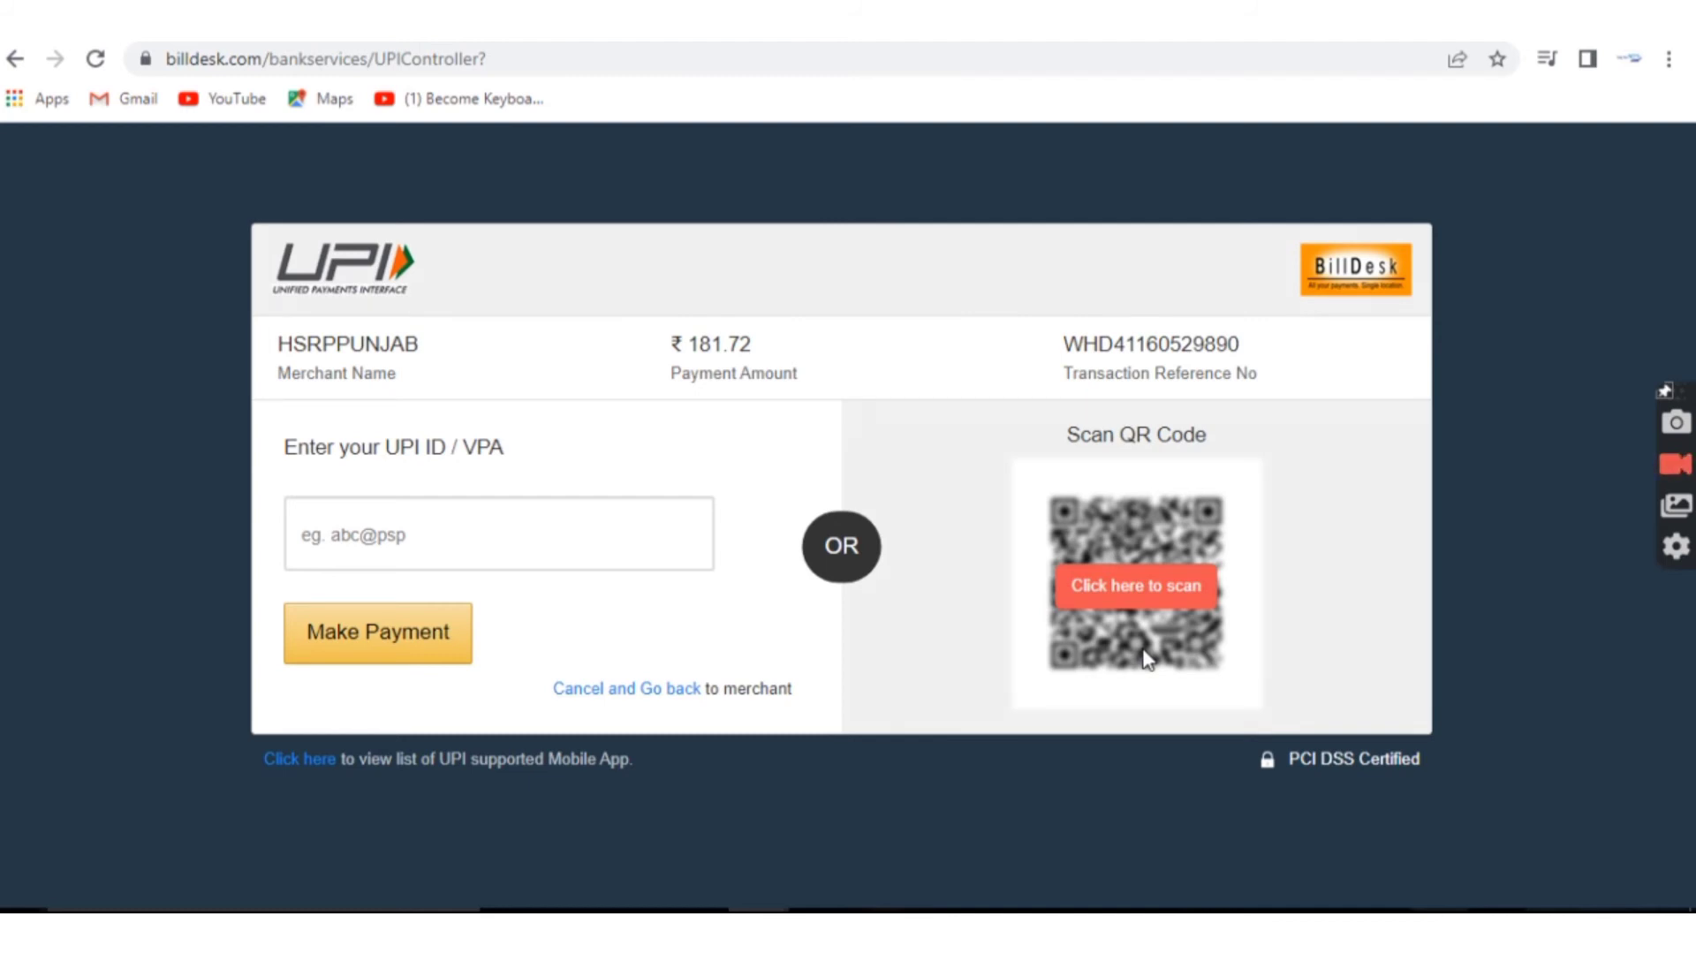
click(1151, 587)
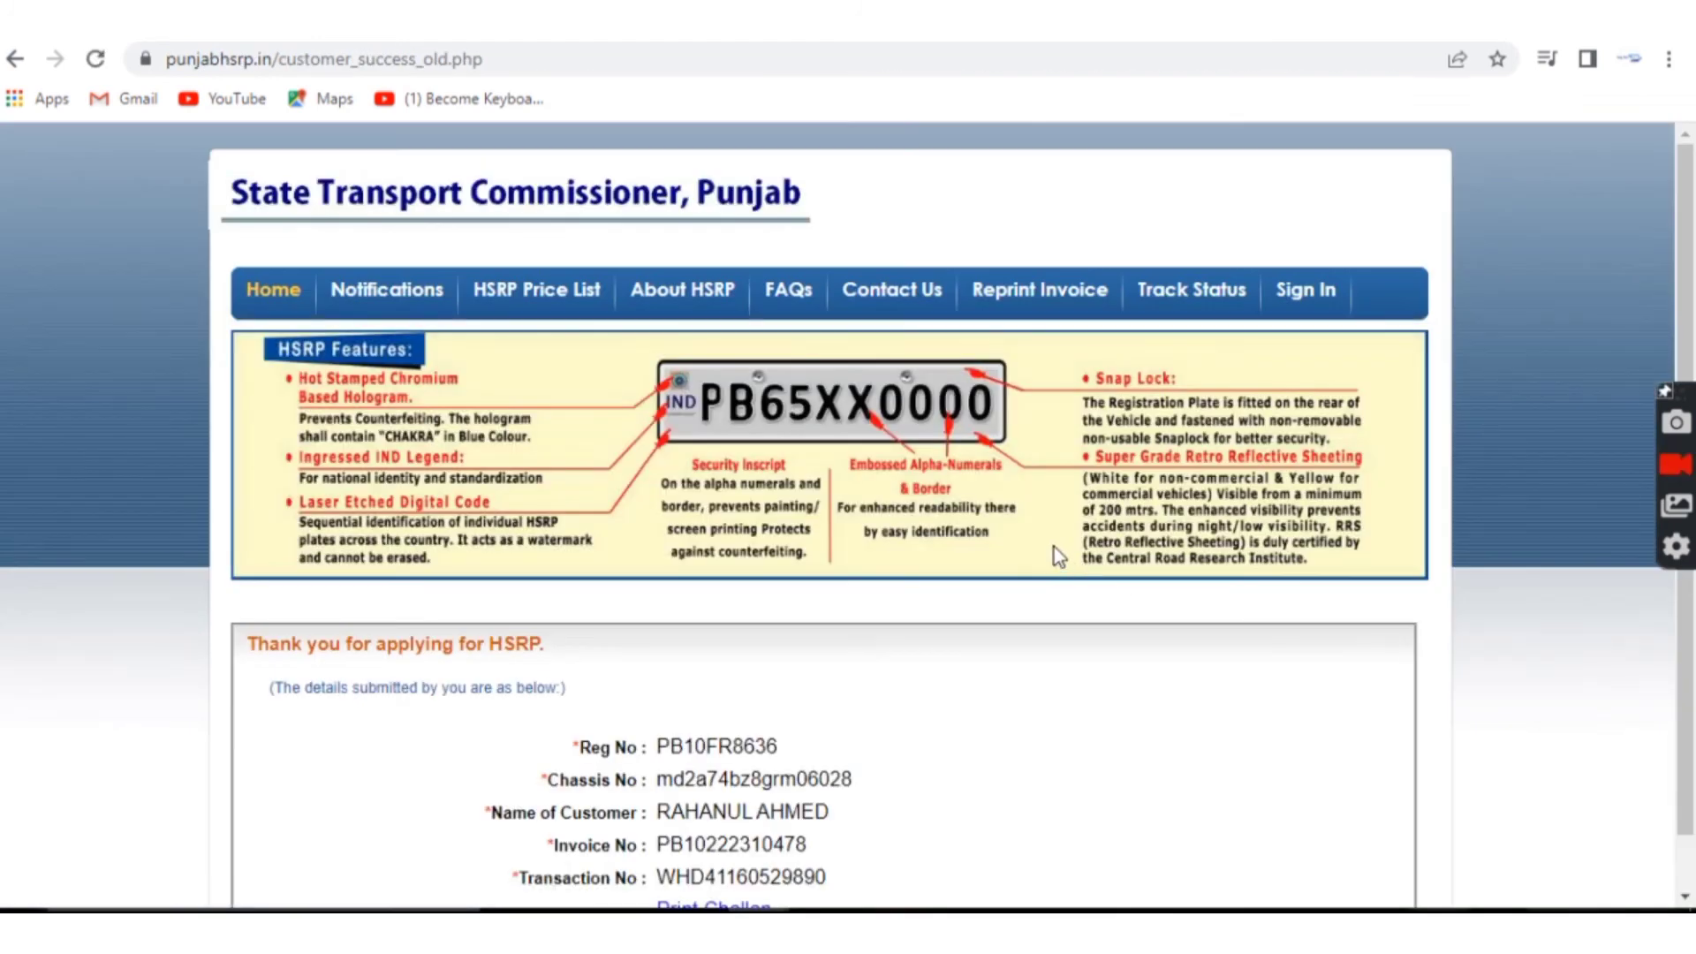
Open the challan for the completed HSRP application and print one copy on the HP Ink Tank 310 series printer.
scroll(1053, 548, down, 1)
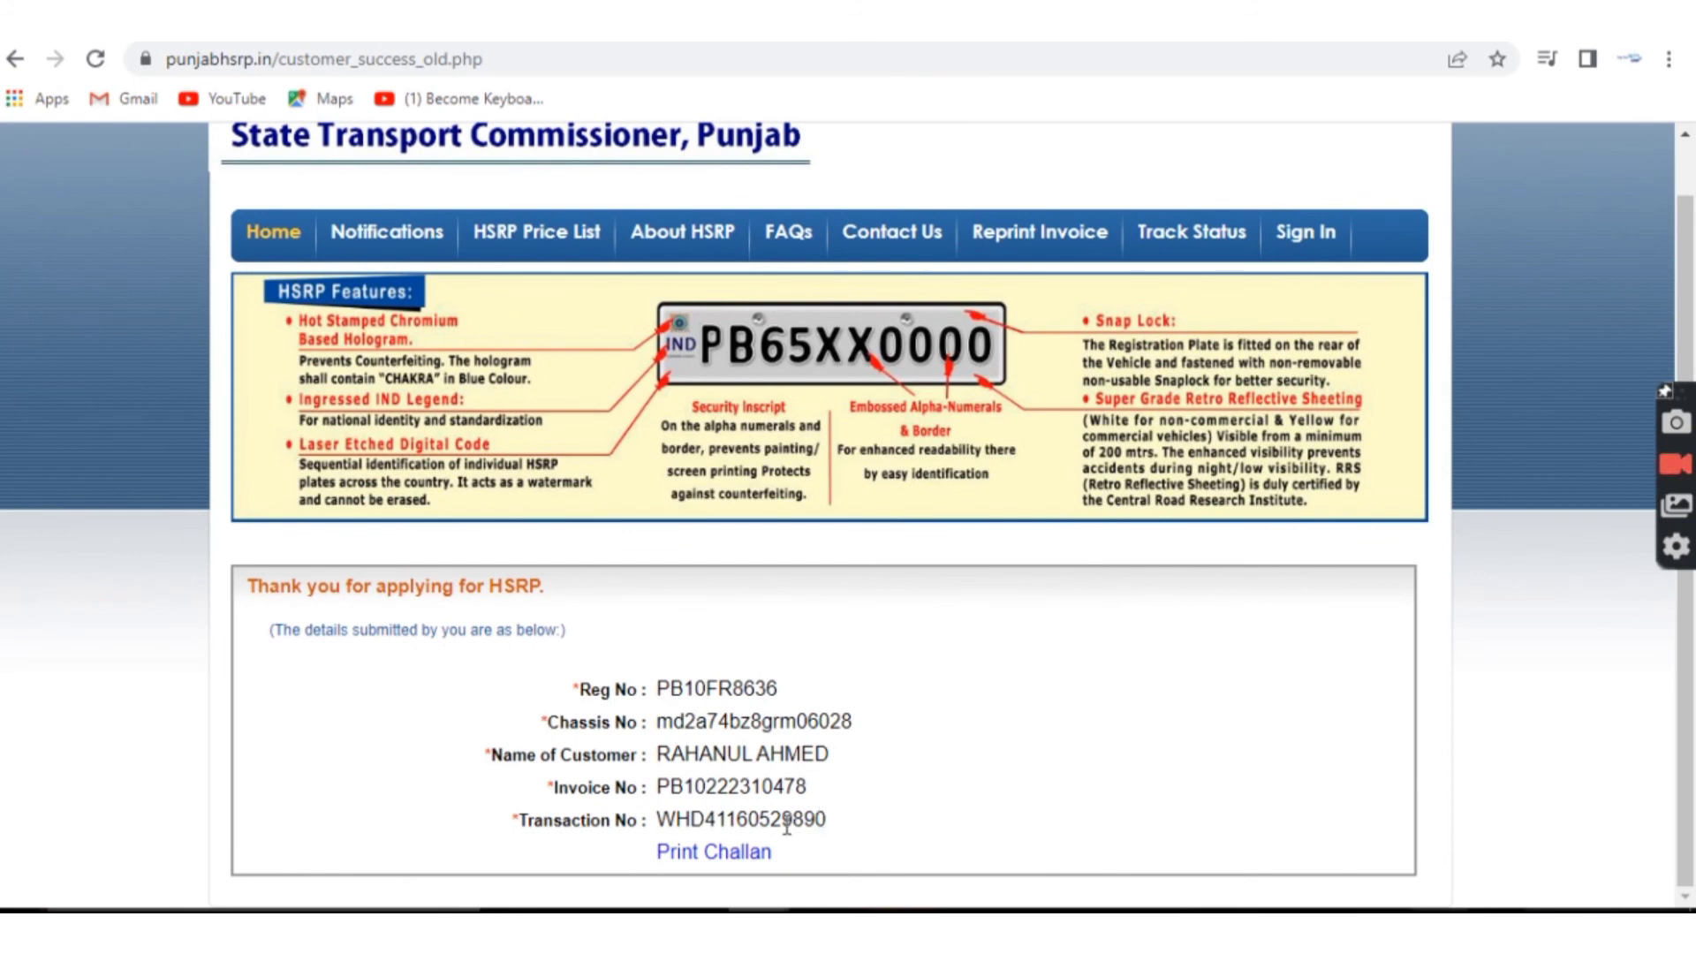
click(718, 853)
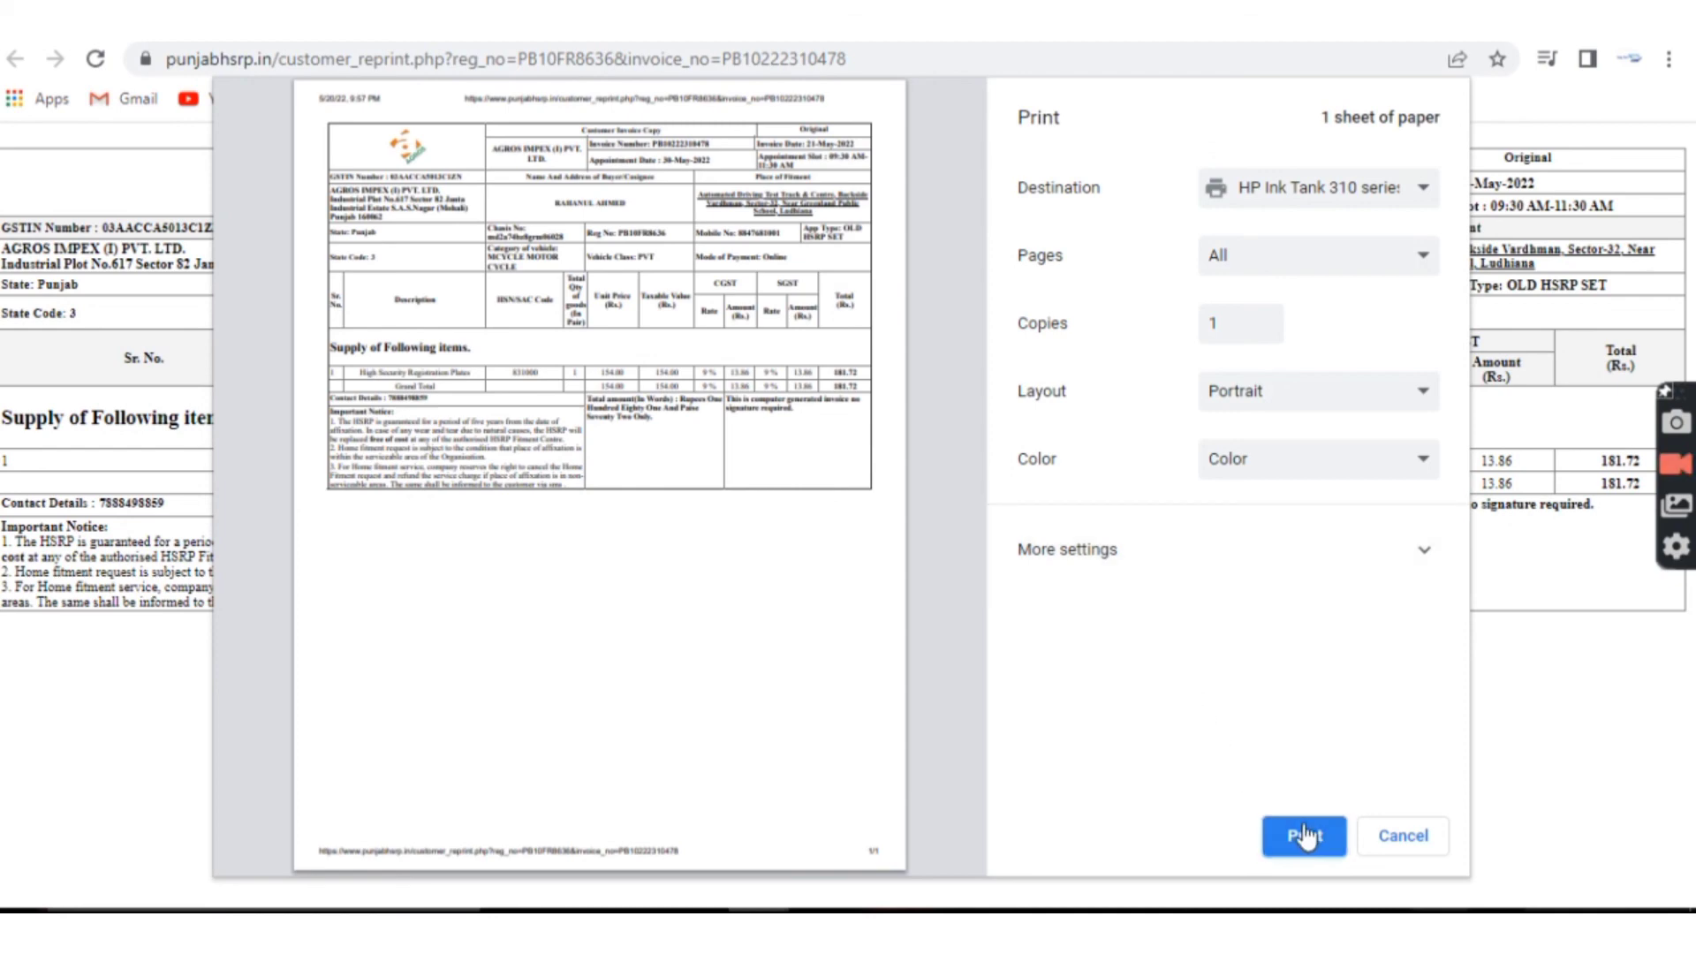
click(1305, 837)
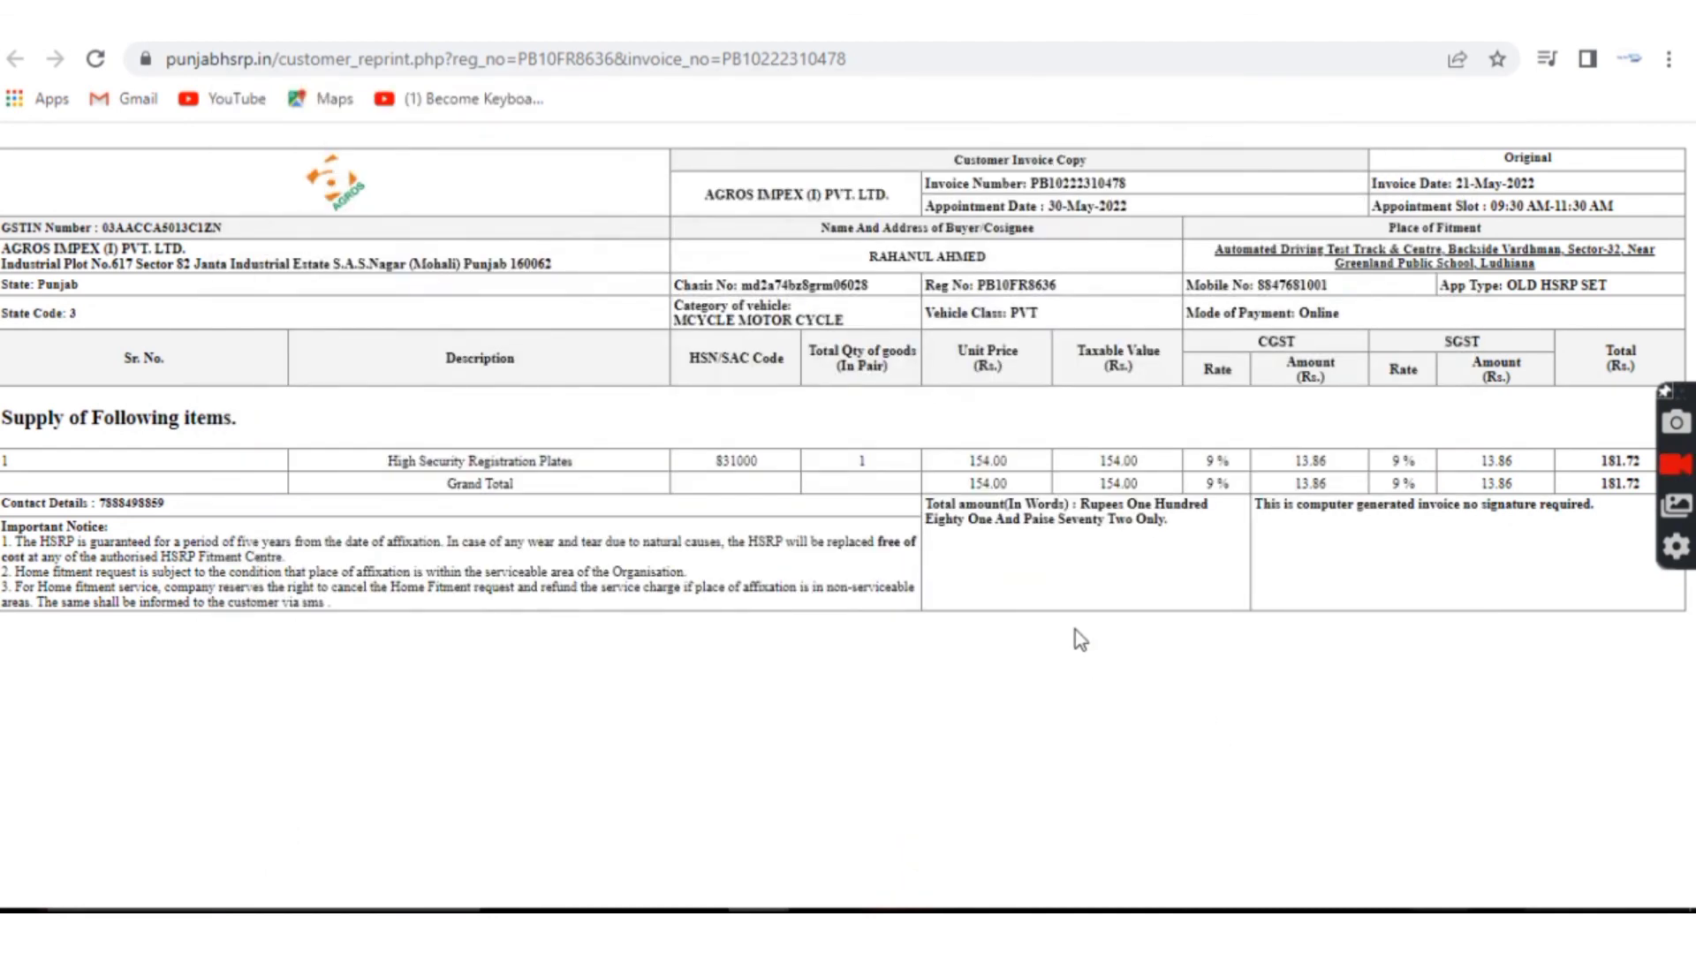